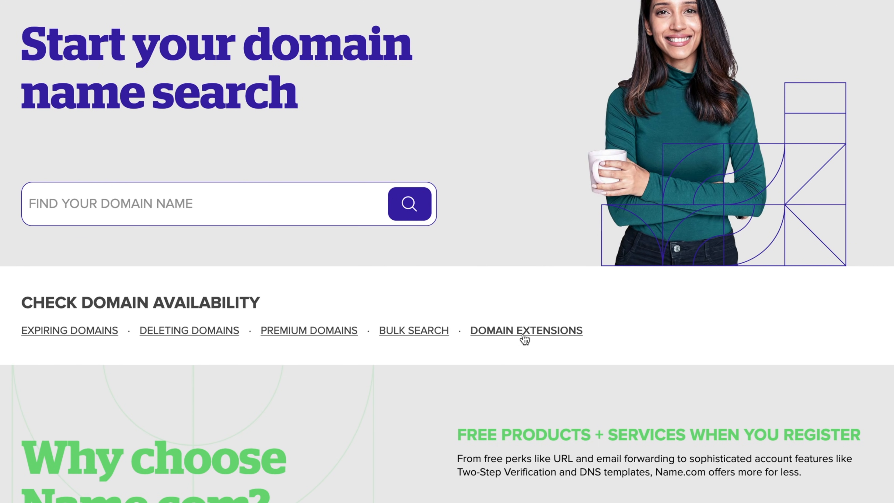
- Open the .TECHNOLOGY domain names page from Name.com's featured domain extensions
left_click(524, 338)
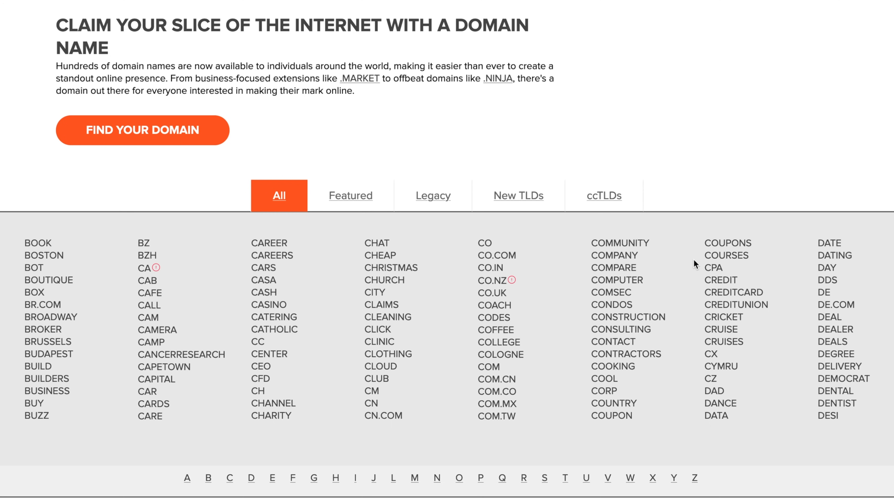
left_click(359, 201)
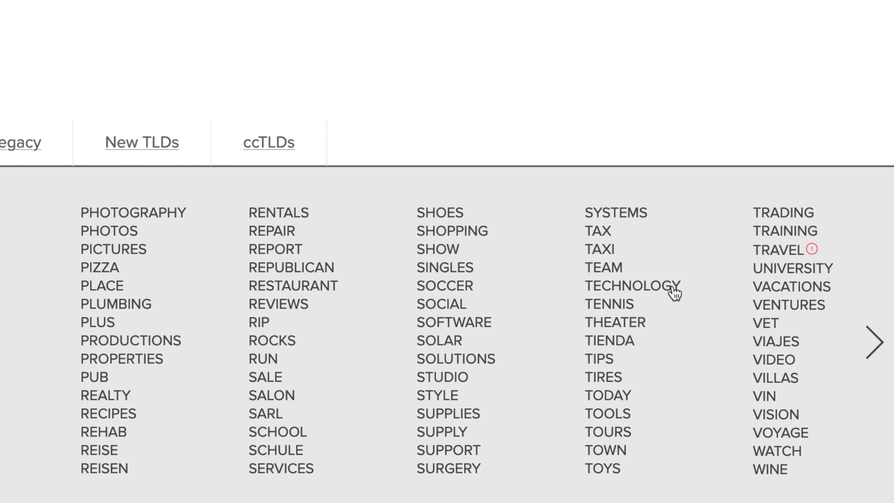
left_click(674, 289)
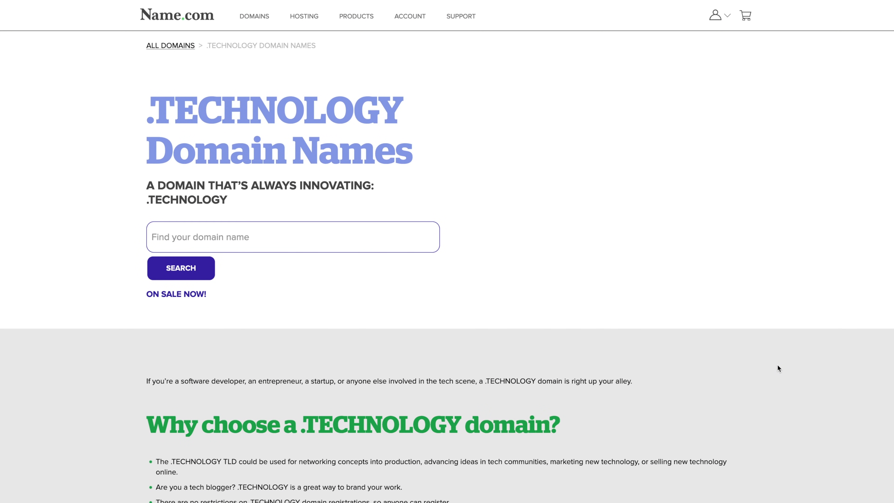
- Search for 'pendakwah' and confirm pendakwah.technology is available at $11.99
left_click(273, 241)
type("pendakwah")
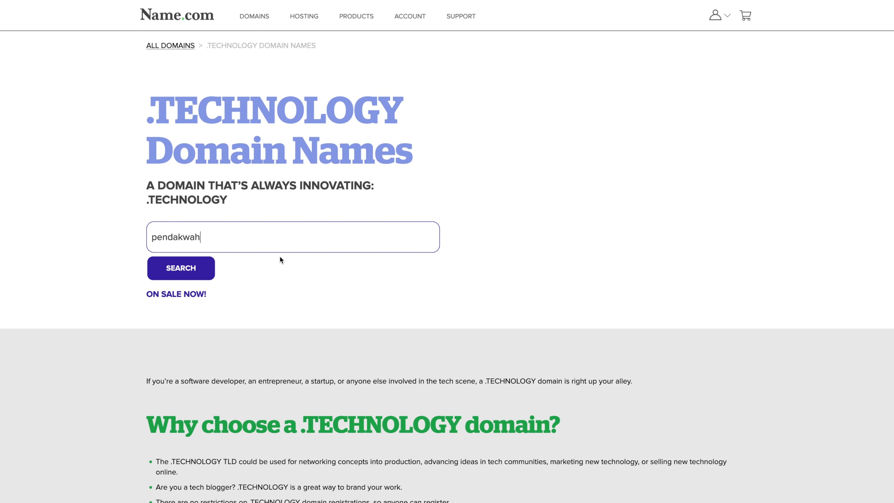
left_click(206, 270)
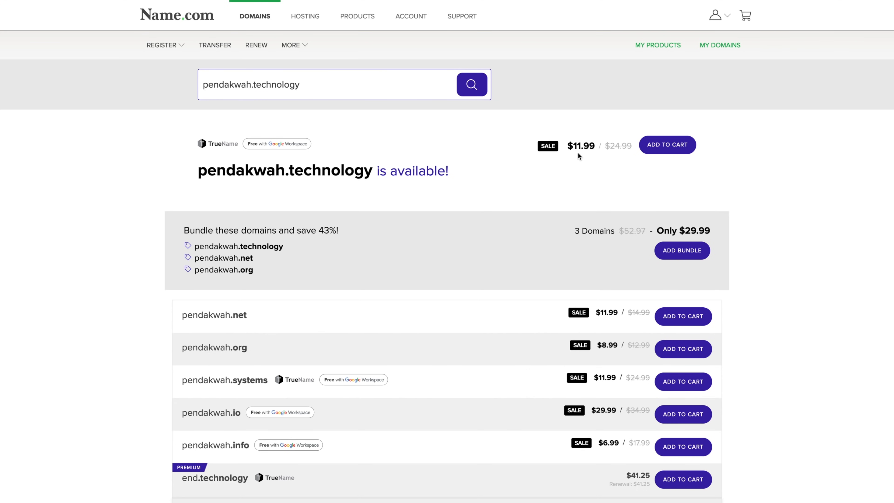
scroll(575, 155, "down", 3)
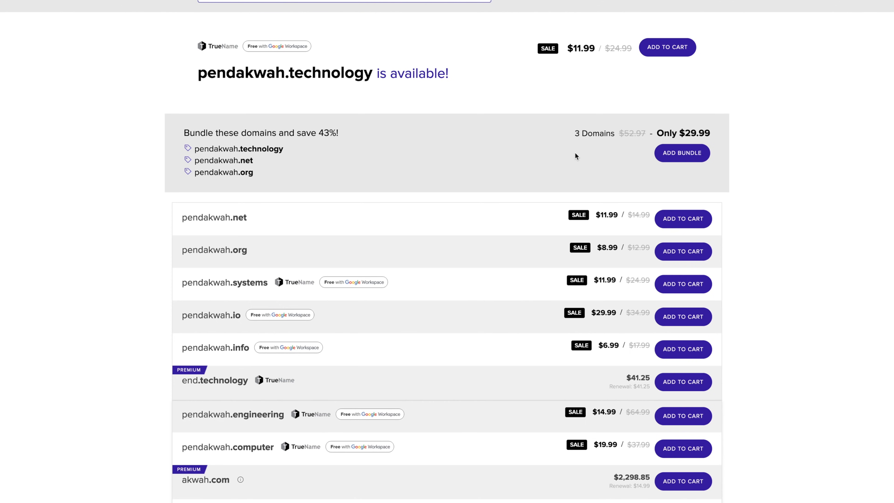
scroll(575, 153, "down", 1)
scroll(575, 153, "up", 3)
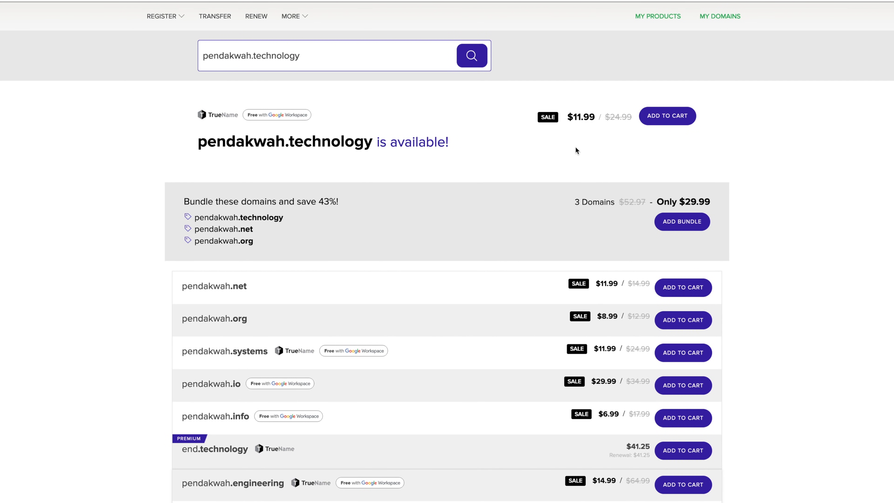
scroll(574, 153, "up", 1)
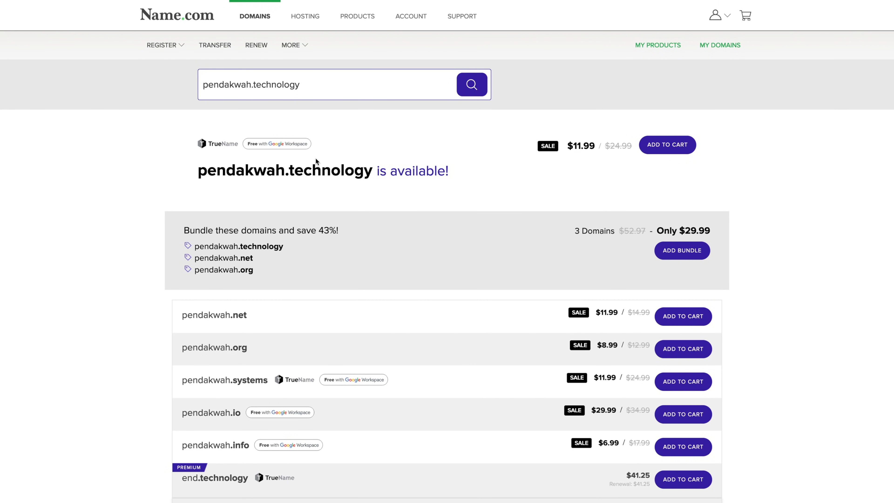
- Add pendakwah.technology to the cart with the Google Workspace Business Starter yearly bundle, totalling $36.00
left_click(684, 150)
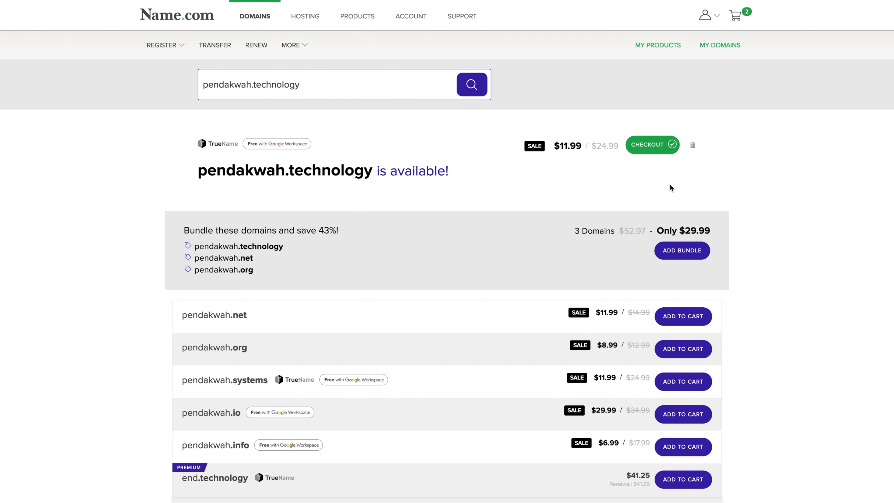
left_click(647, 147)
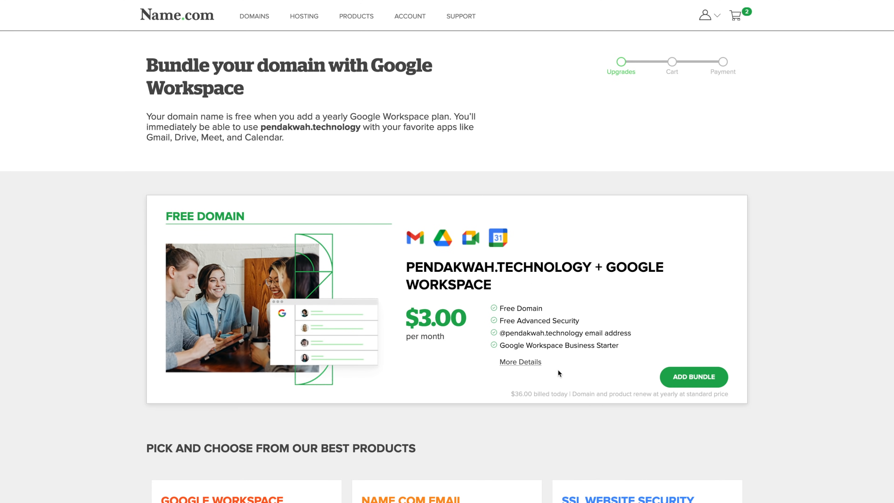
left_click(538, 363)
left_click(696, 384)
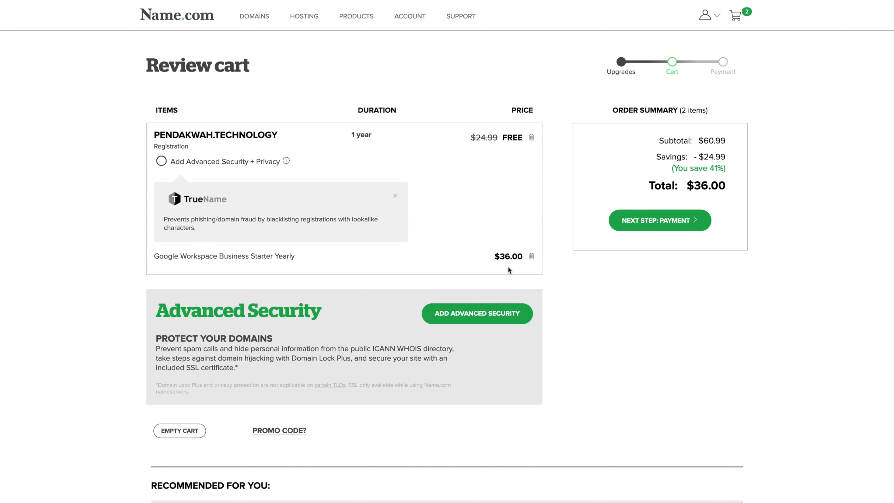
- Agree to the registration and registry terms and place the $36.00 order
left_click(673, 225)
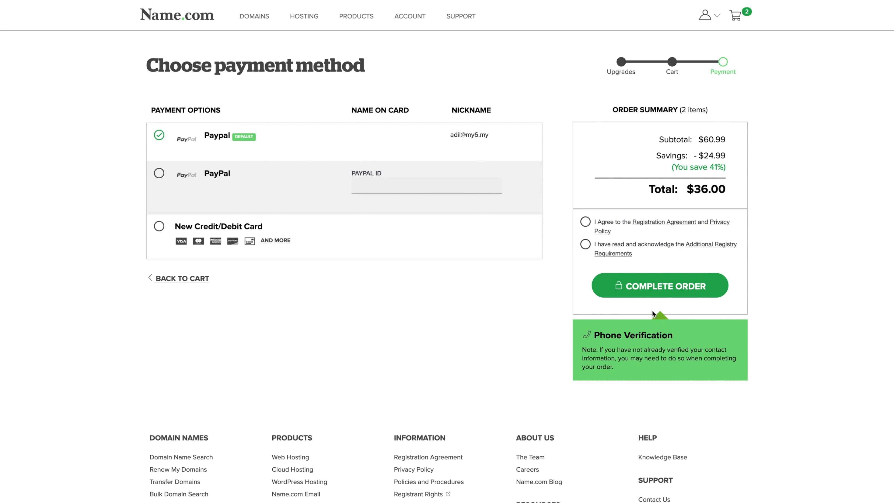
left_click(586, 222)
left_click(585, 247)
left_click(684, 286)
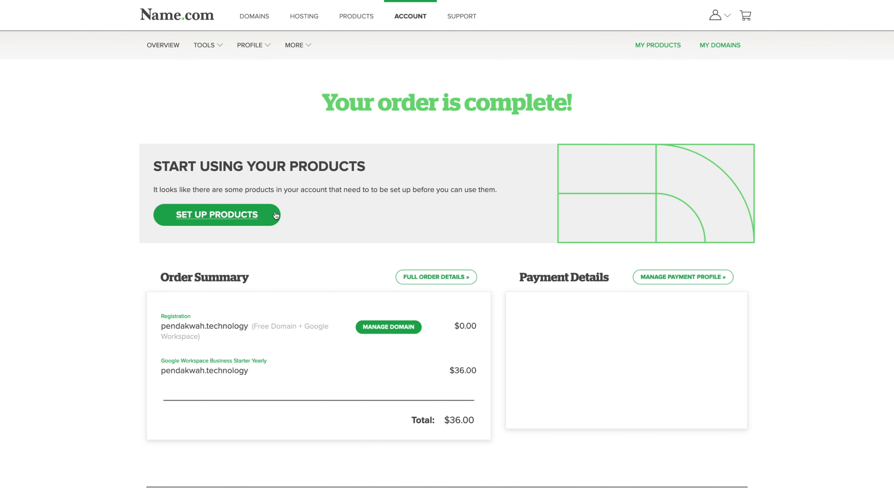
- Select pendakwah.technology for Google Workspace setup and confirm the contact details
left_click(276, 215)
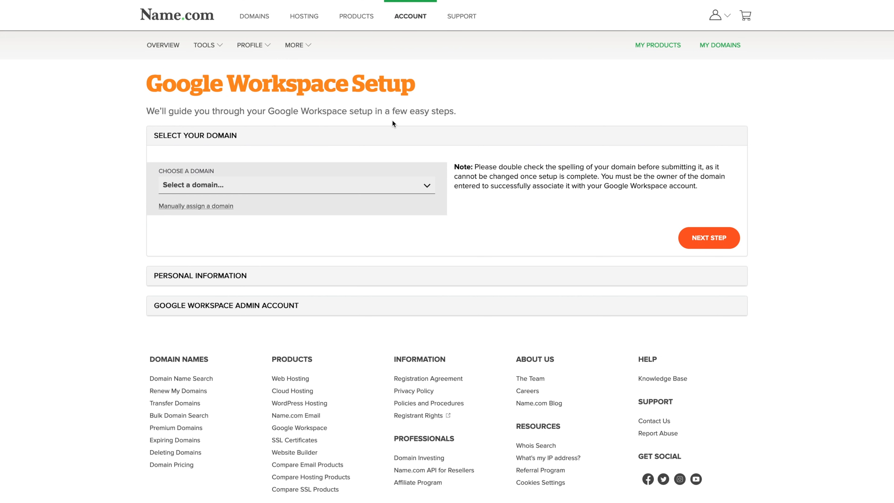
left_click(426, 186)
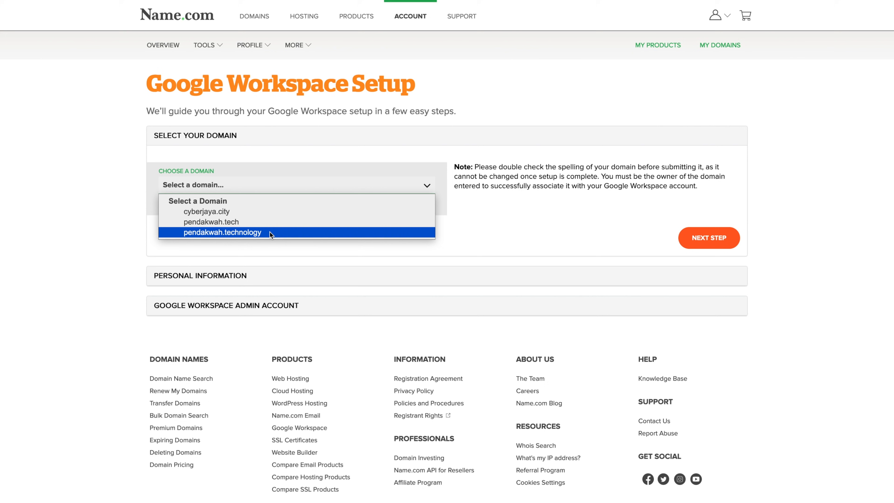
left_click(246, 215)
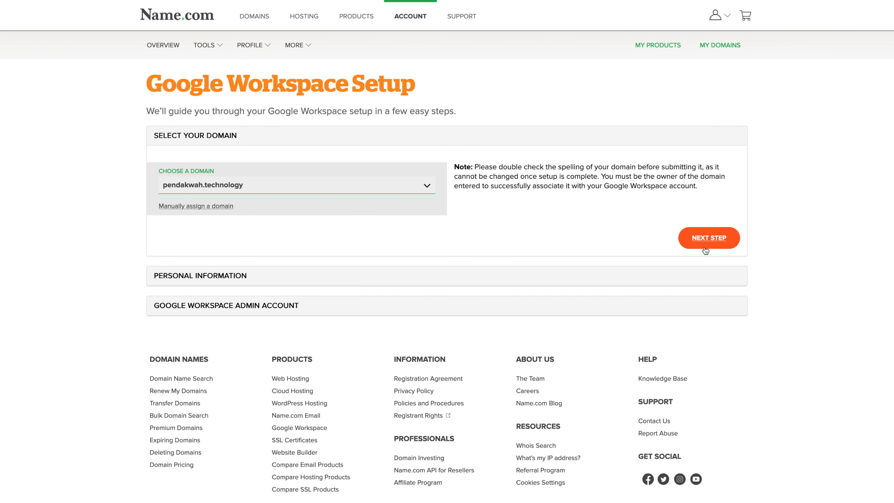
left_click(715, 248)
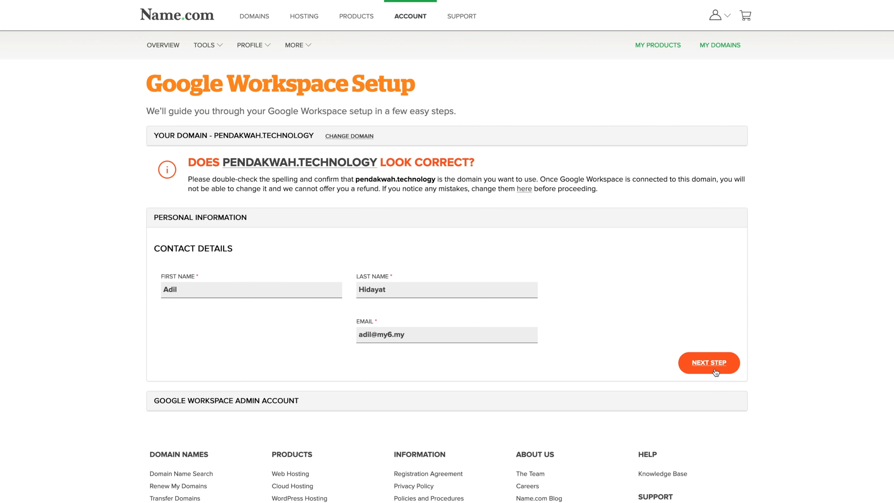
left_click(709, 363)
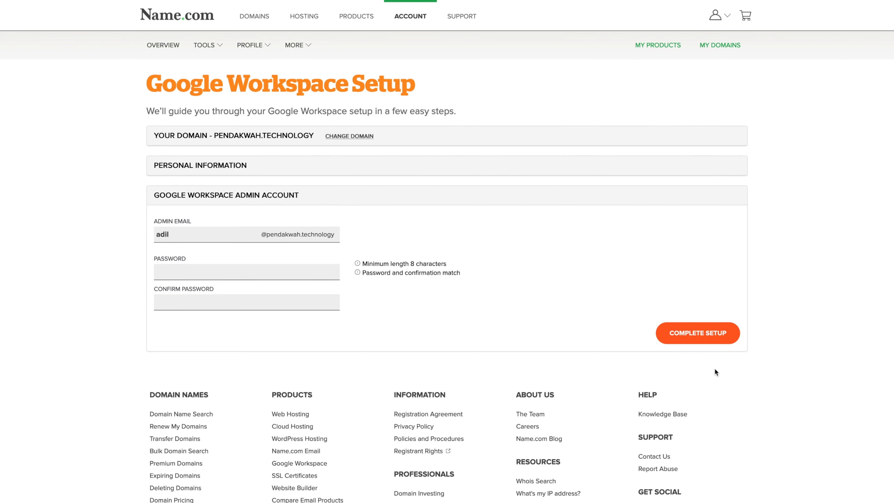
- Enter and confirm the Google Workspace admin password, then complete the setup
left_click(306, 272)
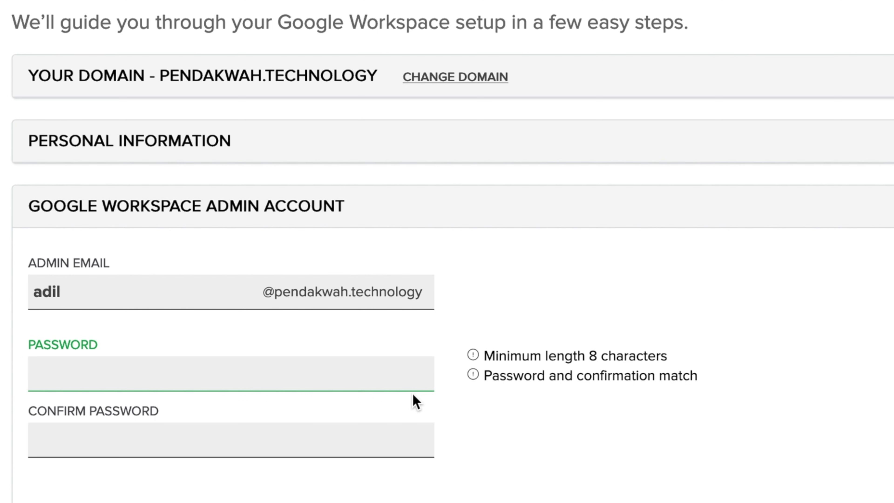
type("•••••••••")
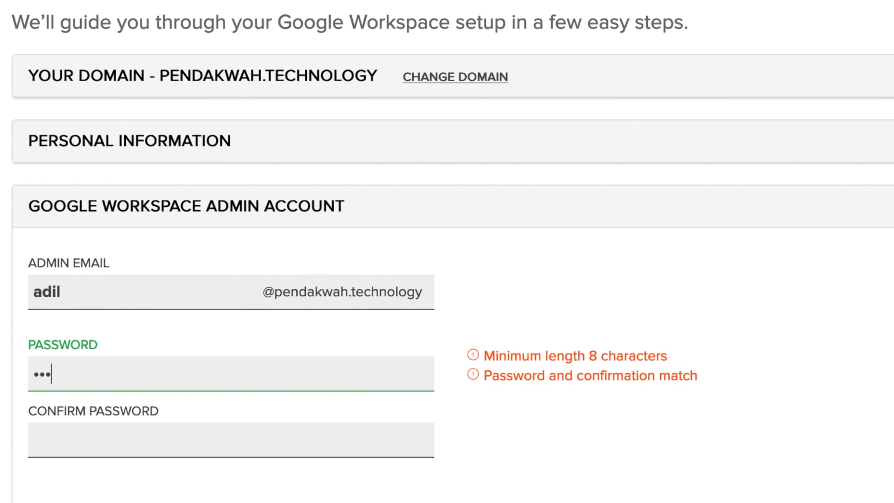
type("•••••••••")
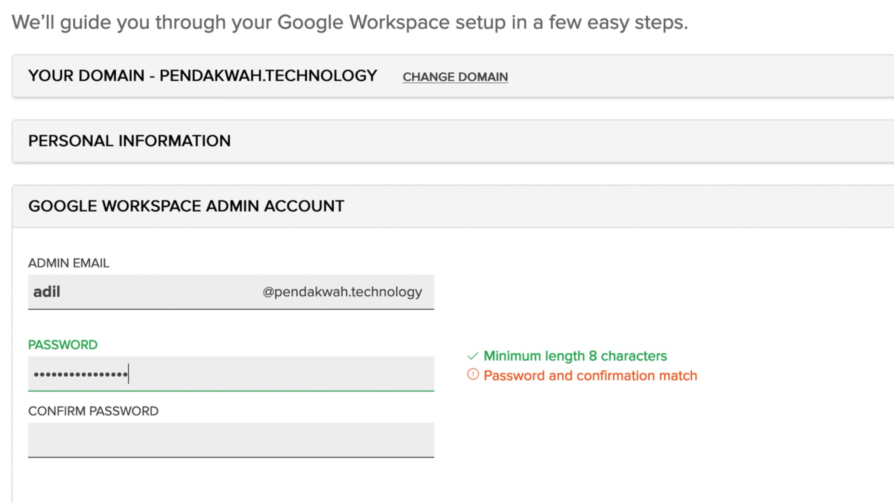
type("•••")
key("Tab")
type("•••••••••")
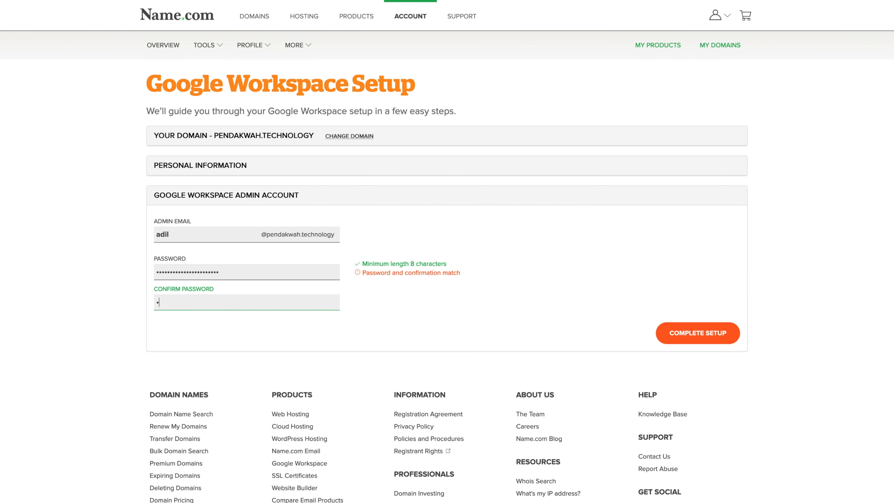
type("••••••••••••••")
left_click(688, 345)
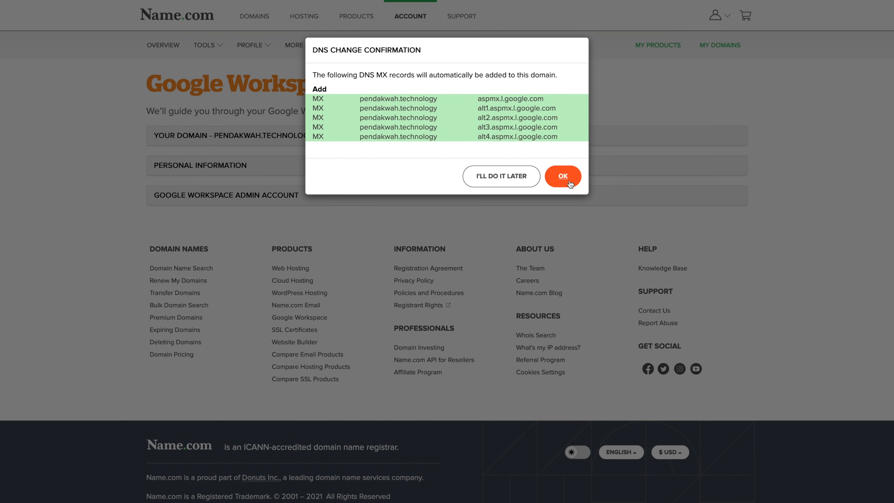
- Approve adding the five Google MX records to pendakwah.technology
left_click(563, 176)
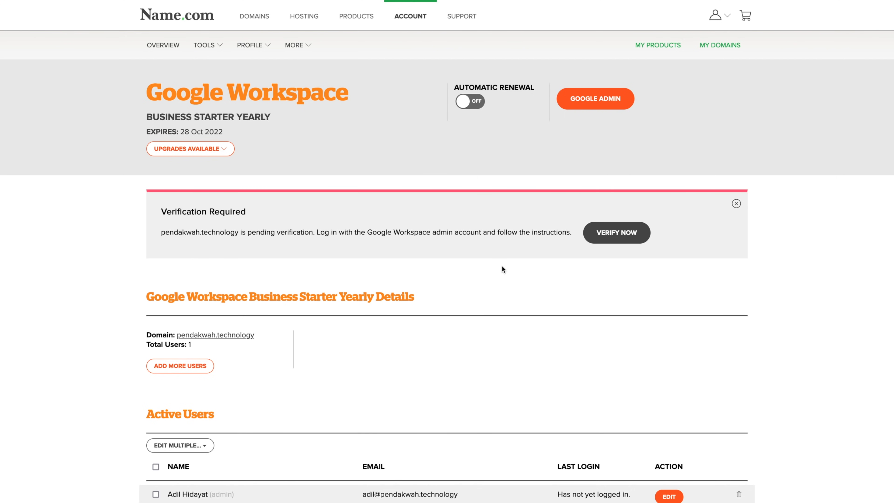
scroll(502, 267, "down", 2)
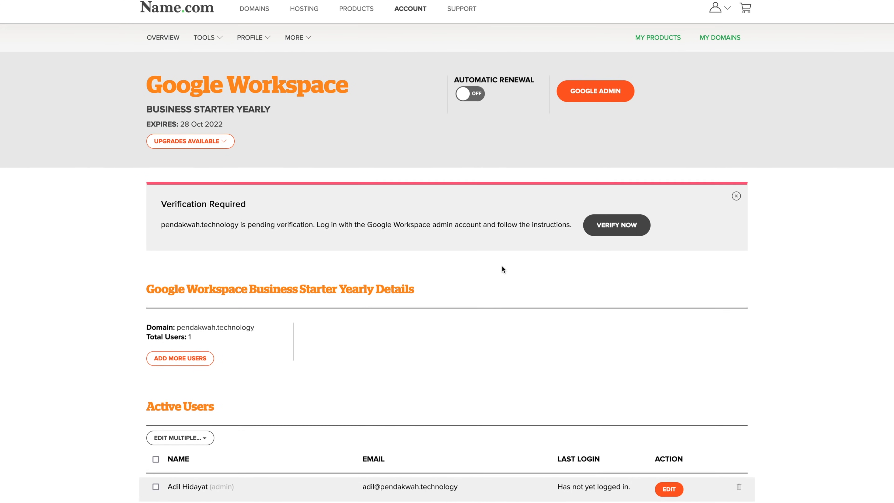
scroll(502, 267, "down", 1)
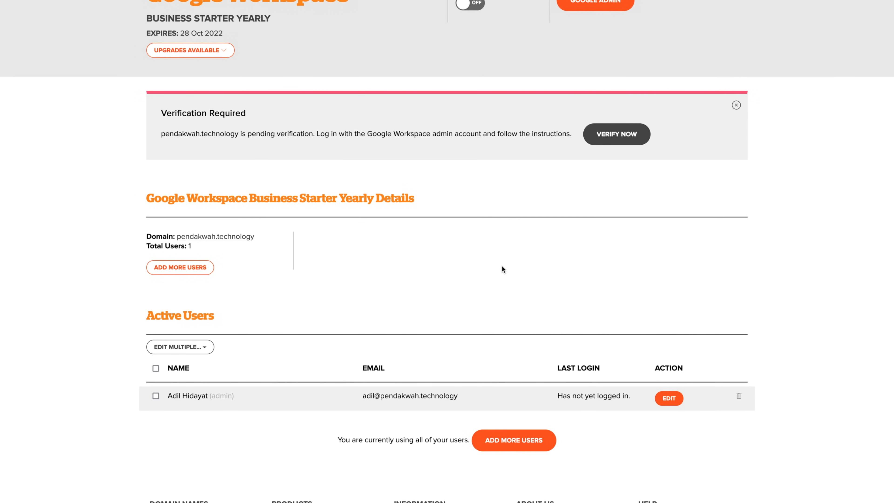
- Expand the upgrade options for the Google Workspace Business Starter Yearly plan
scroll(501, 267, "down", 4)
scroll(502, 269, "down", 1)
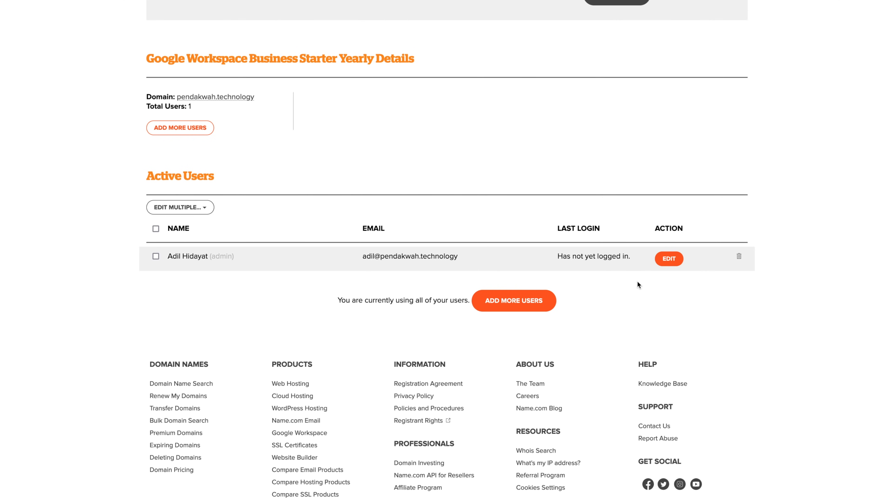
scroll(564, 173, "down", 1)
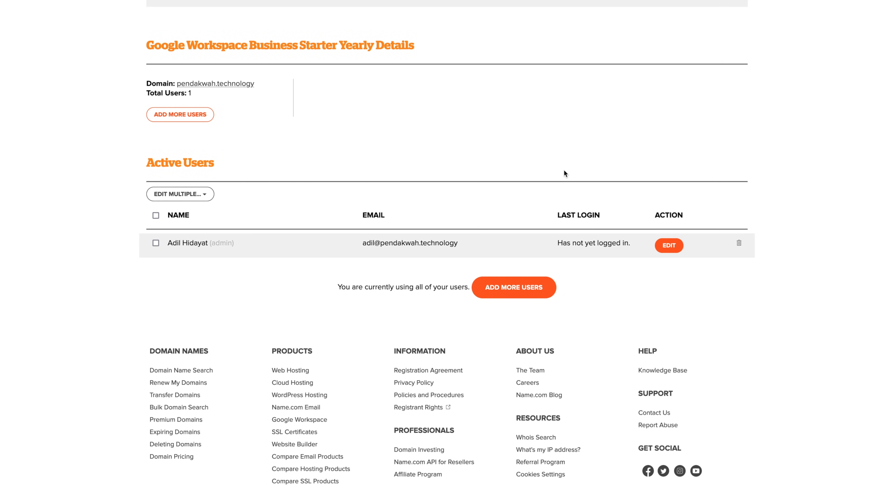
scroll(564, 173, "up", 6)
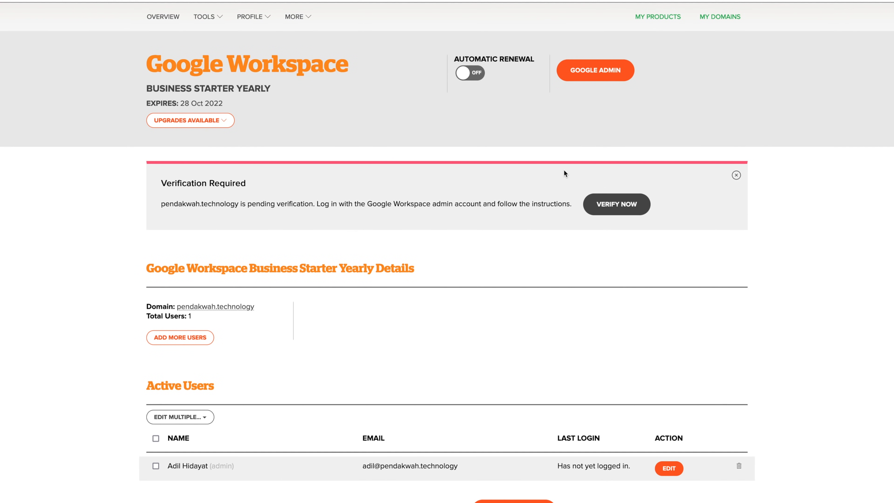
scroll(564, 174, "up", 1)
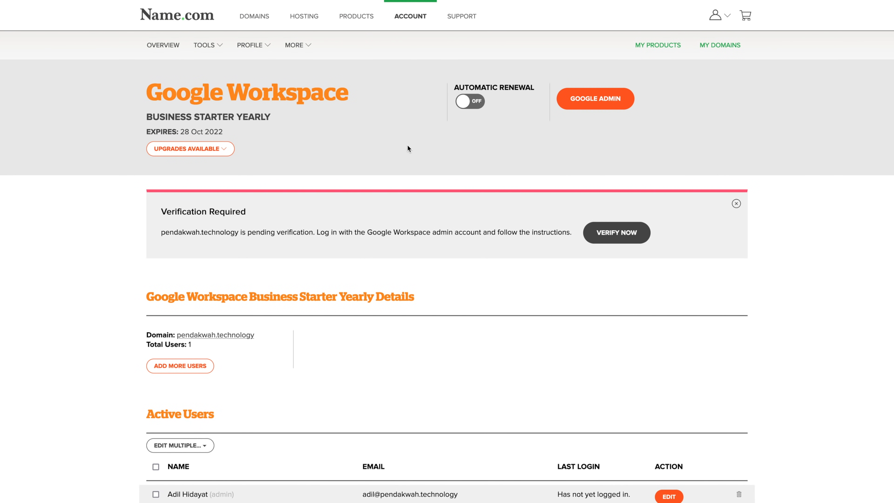
left_click(226, 148)
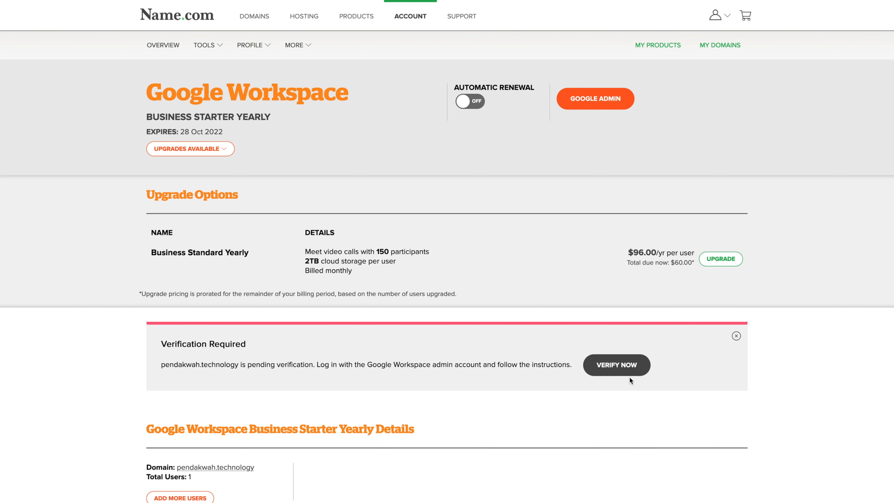
- Sign in to Google with the workspace admin account's e-mail and password
left_click(621, 365)
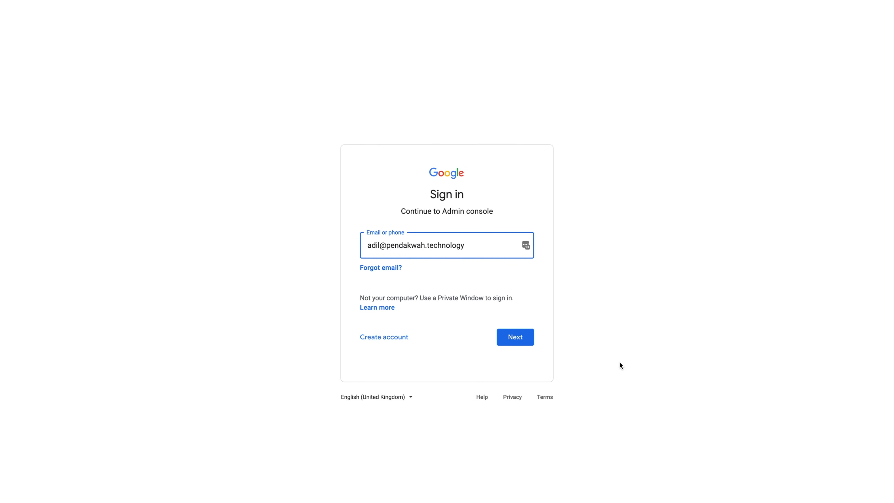
left_click(521, 340)
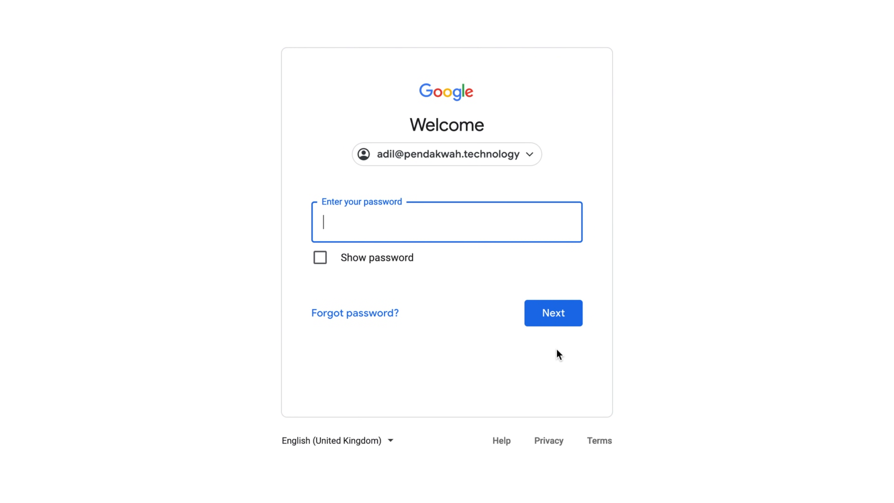
type("•••••••••••••")
type("••")
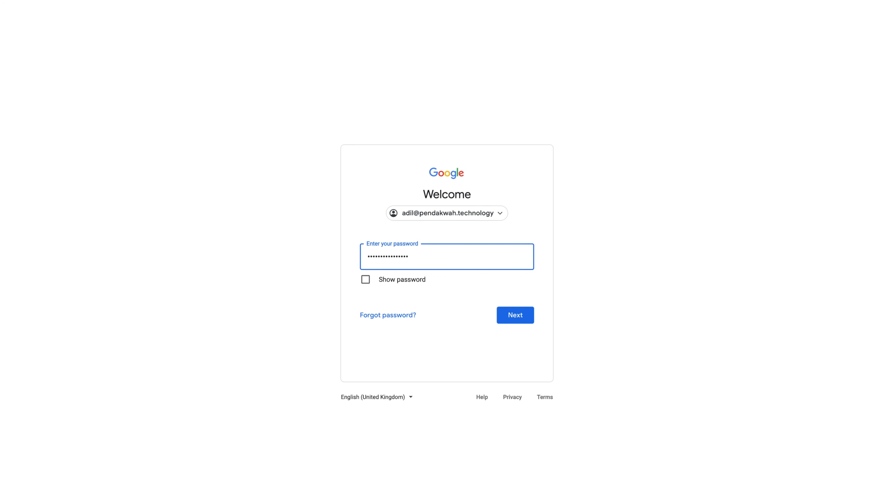
type("•••••••")
left_click(527, 315)
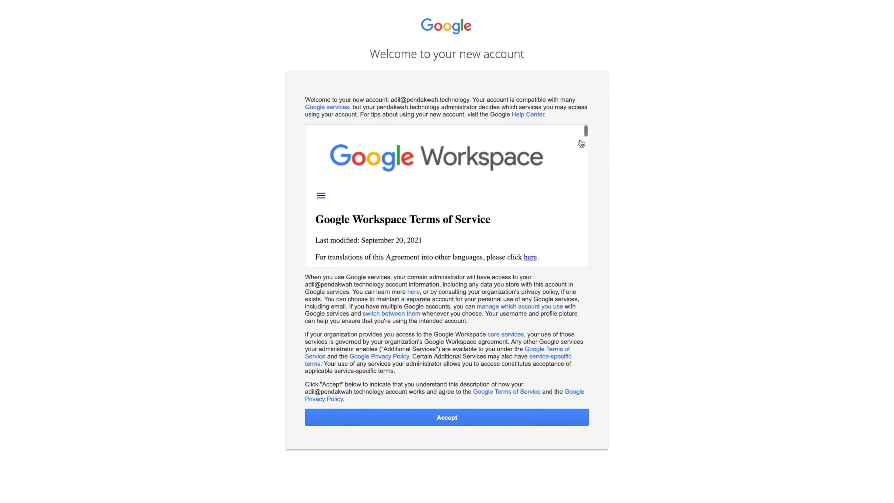
- Accept the new account terms and the Google Workspace terms of service
left_click(479, 419)
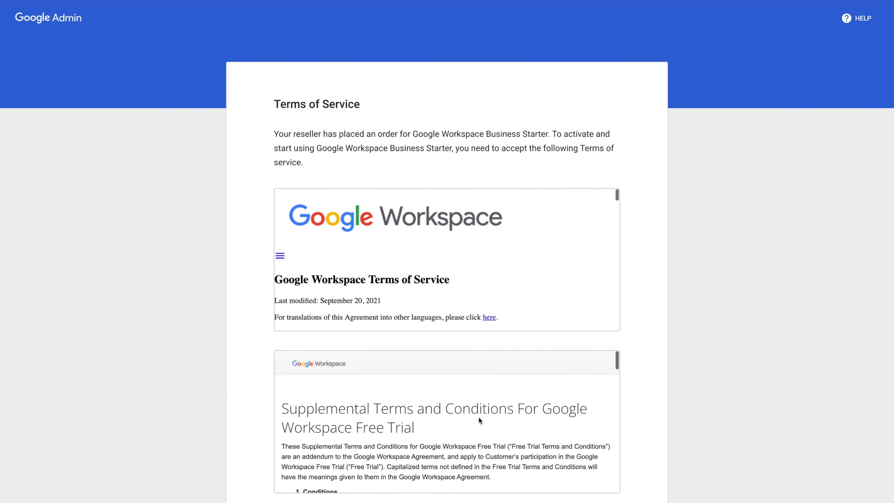
scroll(647, 375, "down", 3)
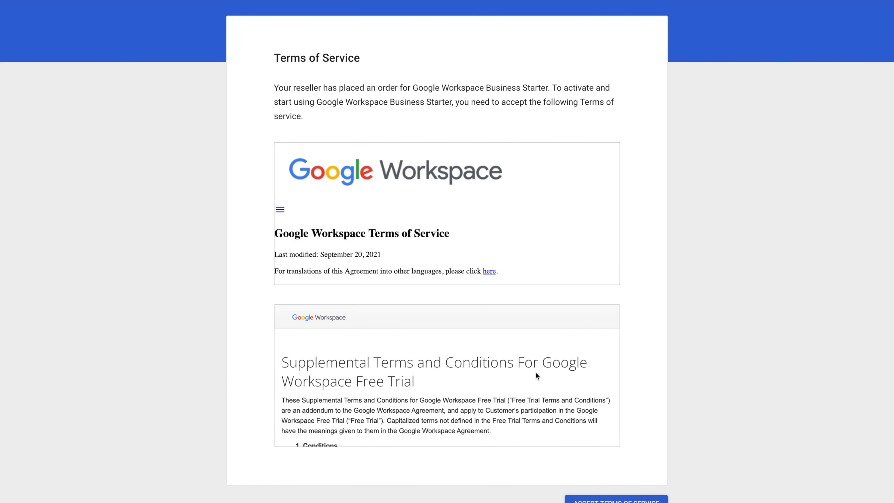
scroll(536, 372, "up", 1)
scroll(536, 372, "down", 10)
scroll(670, 375, "down", 3)
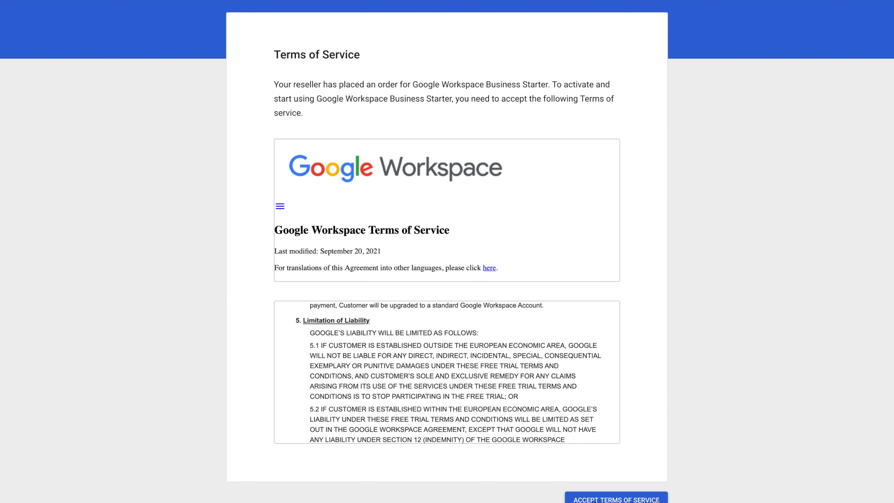
left_click(658, 500)
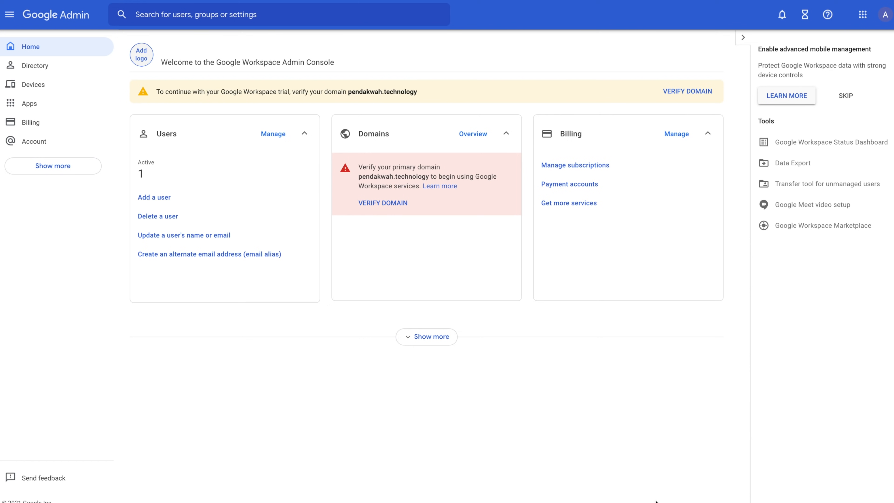
- Start domain verification from the Domains card and move past the Admin Console welcome
left_click(397, 209)
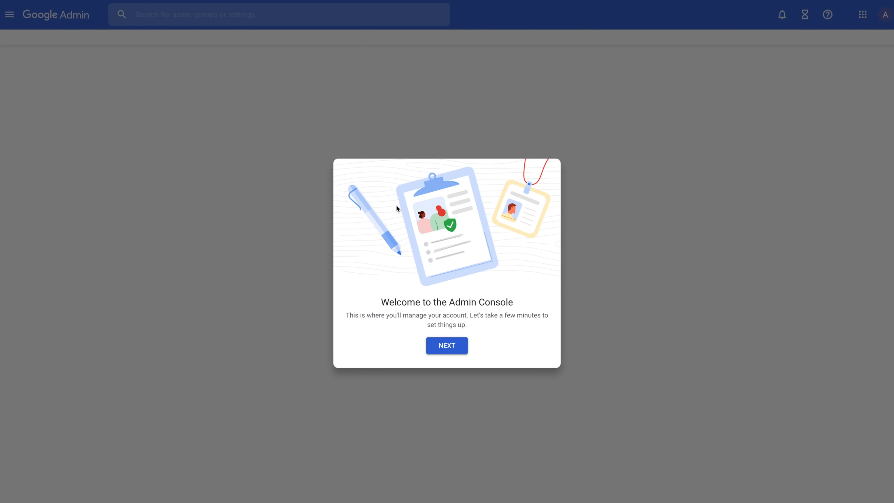
left_click(465, 350)
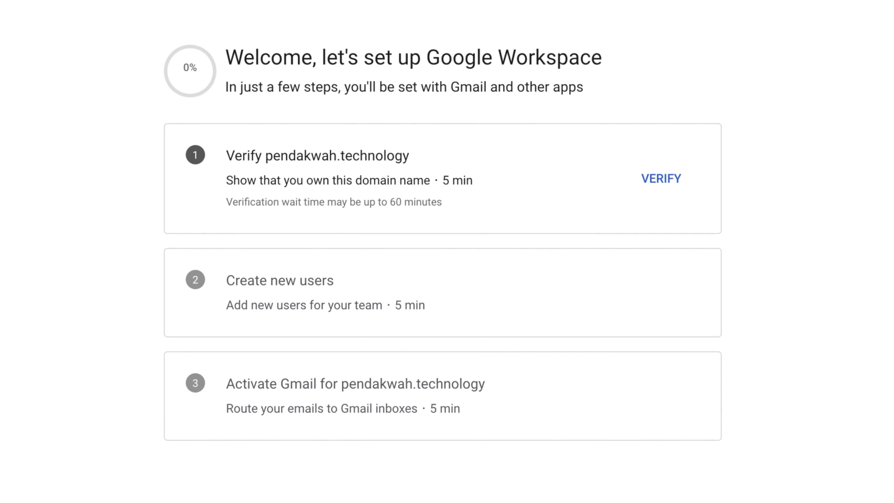
- Begin the Verify your domain wizard and copy pendakwah.technology's TXT verification code
left_click(669, 184)
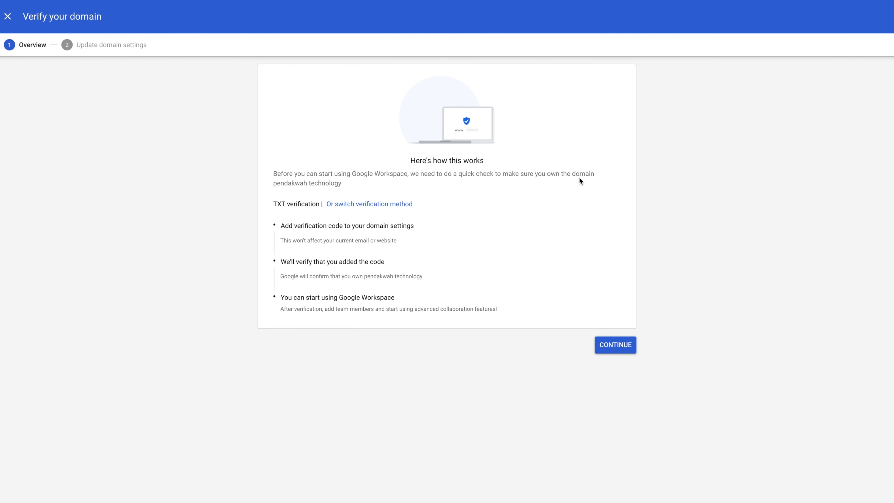
left_click(612, 352)
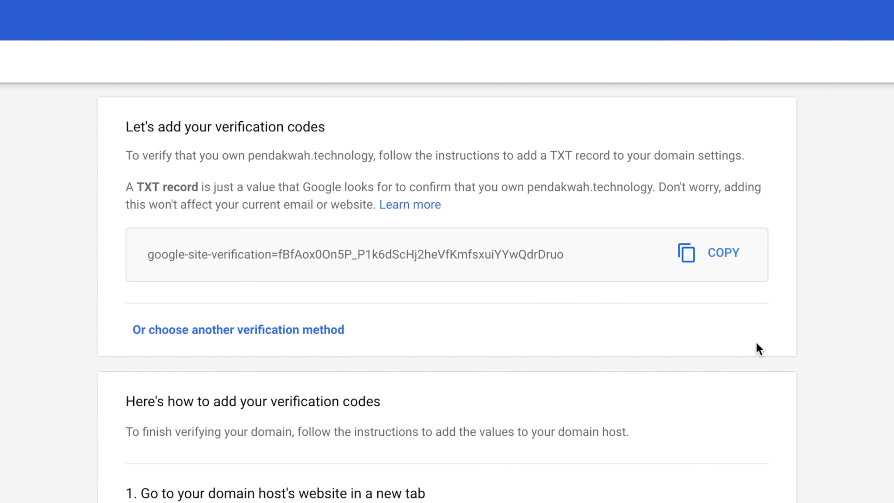
left_click(722, 256)
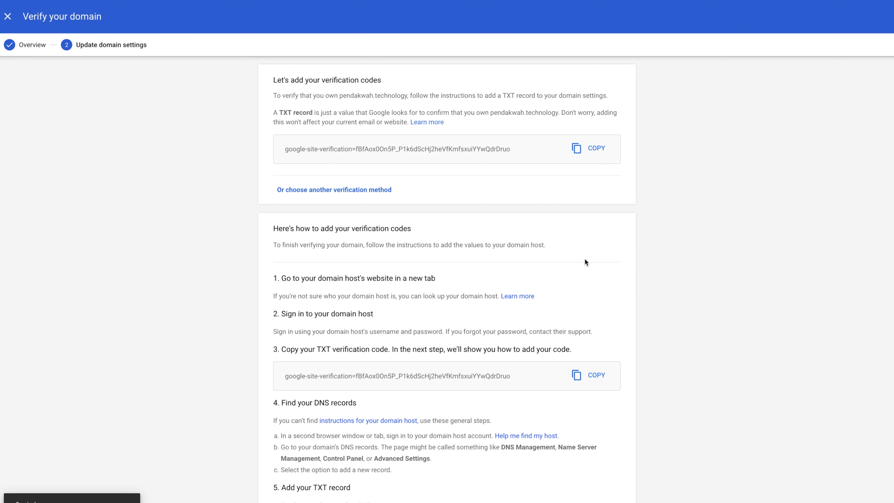
scroll(704, 464, "down", 4)
scroll(585, 259, "down", 1)
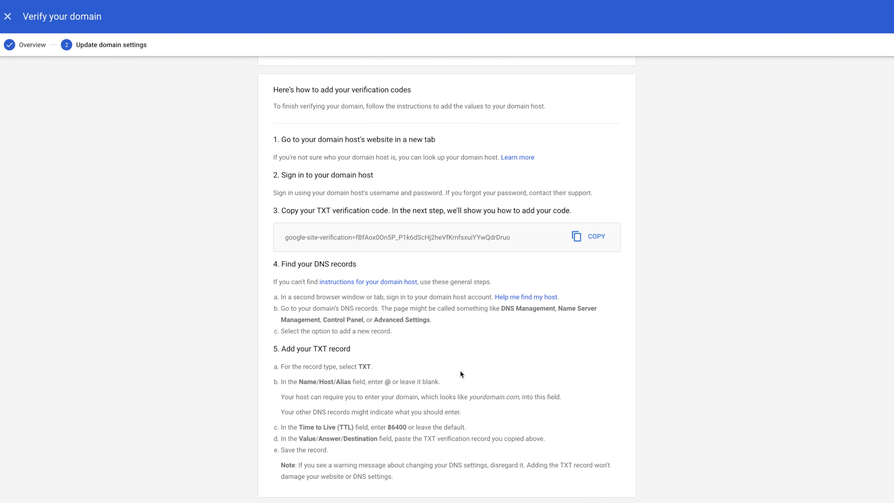
scroll(460, 372, "down", 1)
scroll(459, 370, "up", 4)
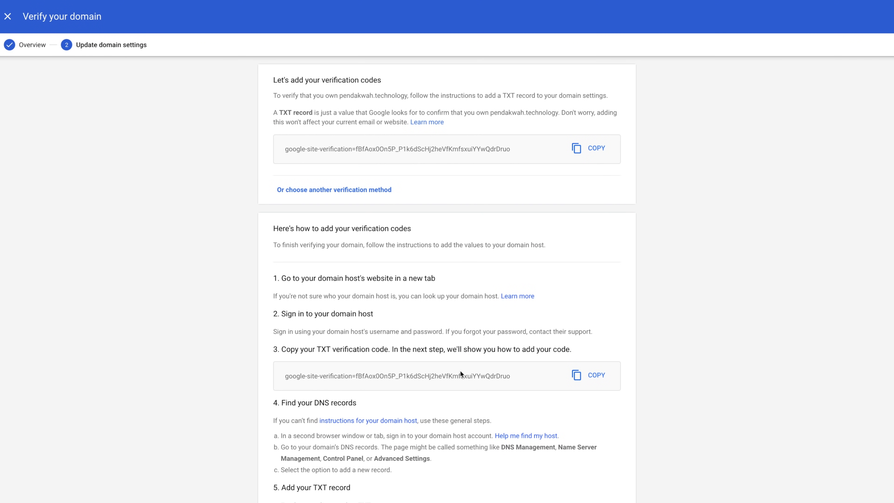
scroll(460, 370, "down", 4)
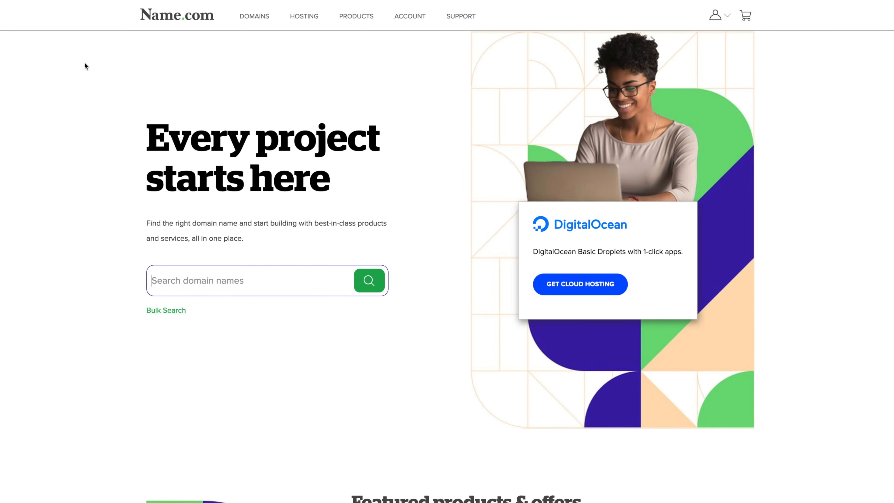
- From the Name.com account overview, select pendakwah.technology under My Domains and open Manage DNS Records
left_click(727, 18)
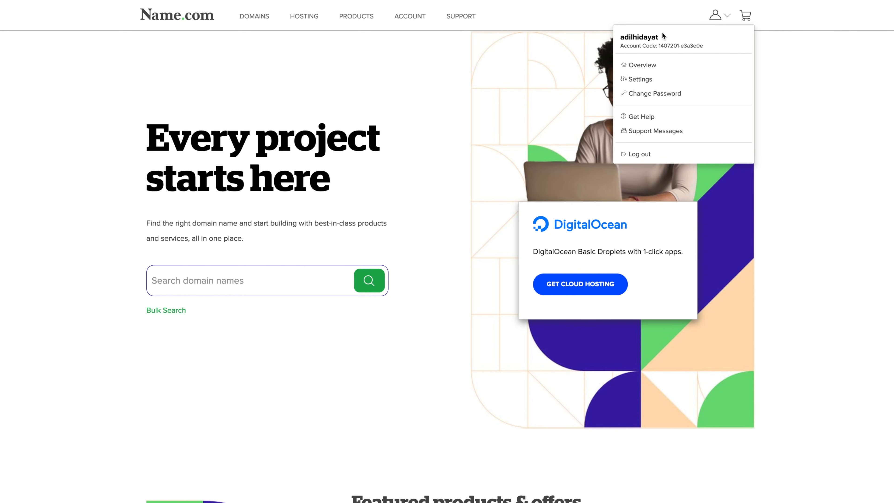
left_click(435, 34)
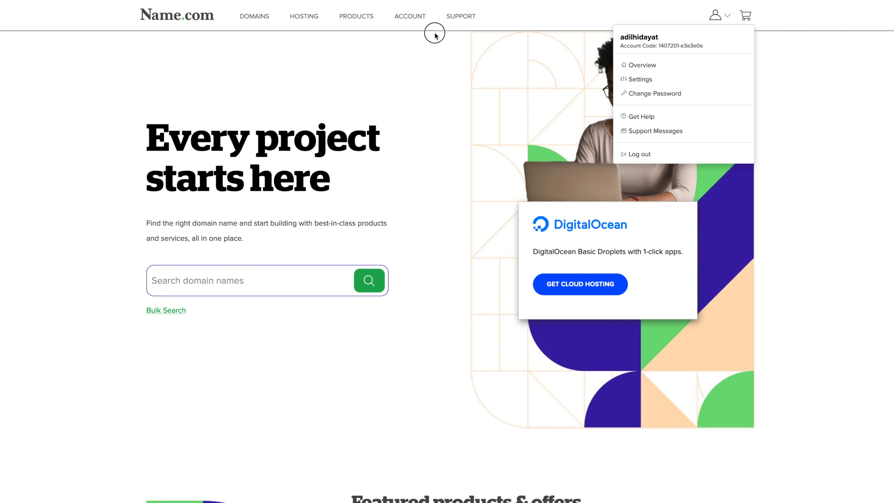
left_click(416, 22)
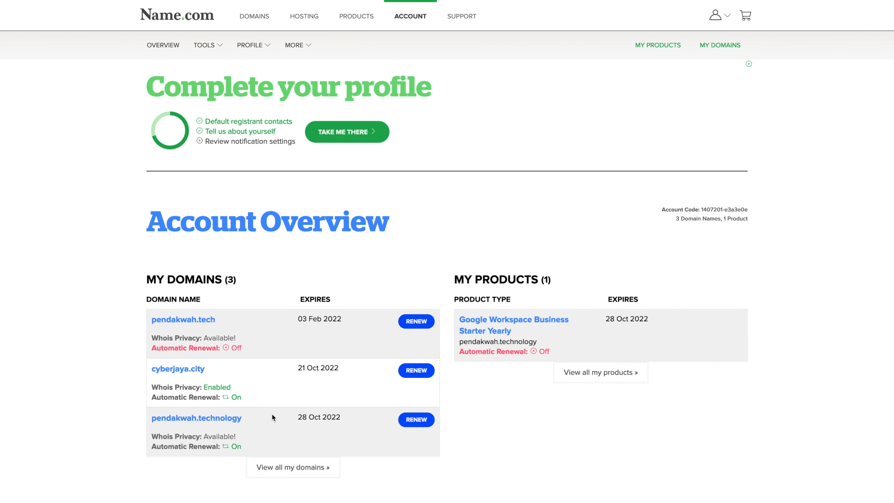
scroll(271, 417, "down", 2)
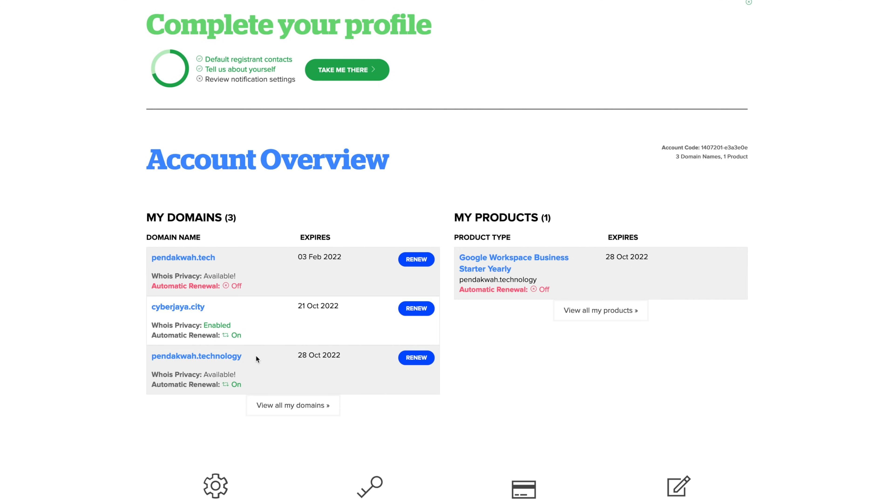
left_click(227, 357)
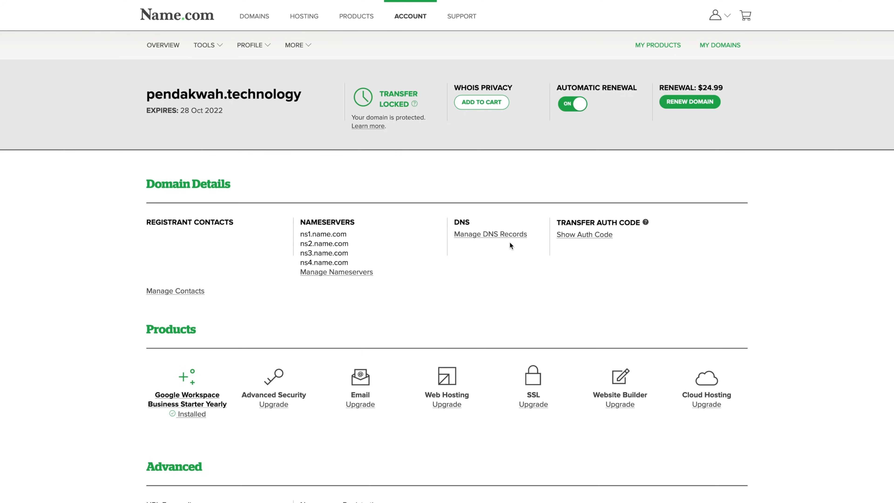
left_click(510, 233)
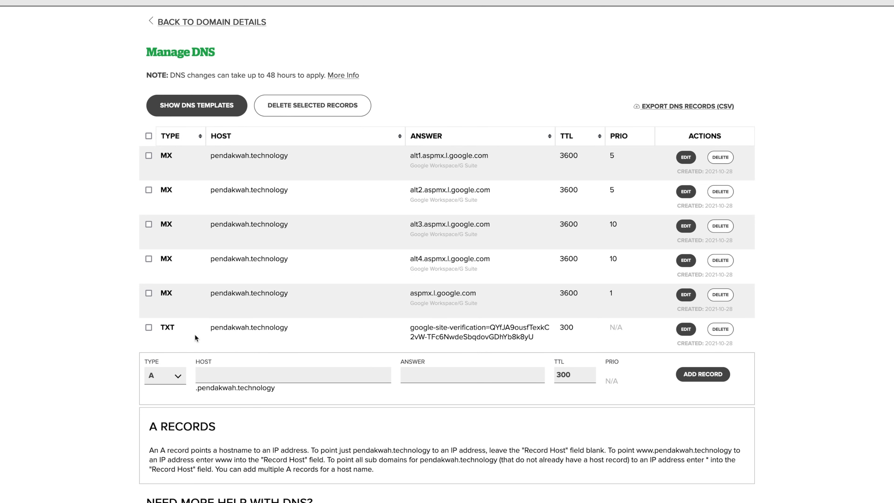
- Replace the TXT record's answer with the newly copied Google site verification code and save it
left_click(688, 332)
left_click(518, 345)
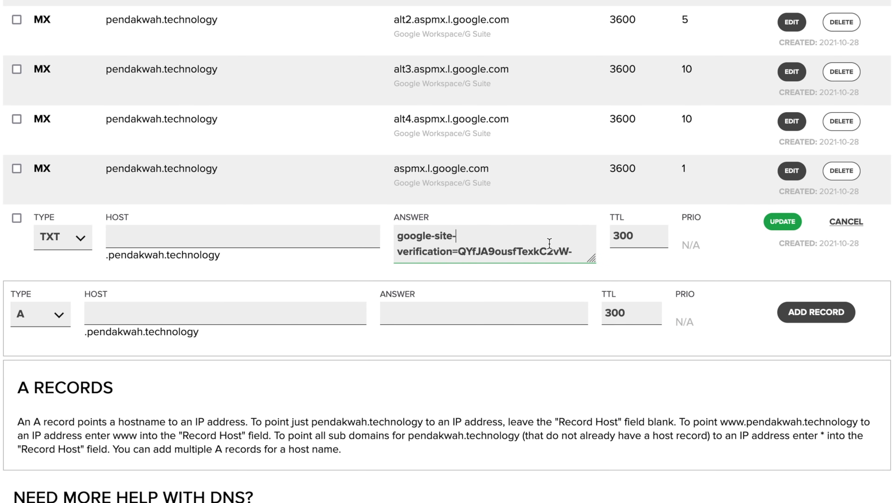
key("ctrl+a")
key("BackSpace")
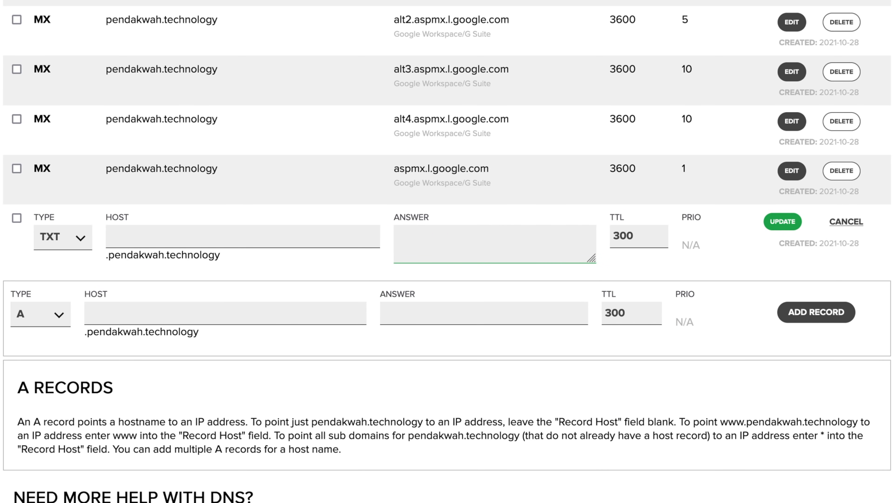
right_click(516, 242)
left_click(560, 313)
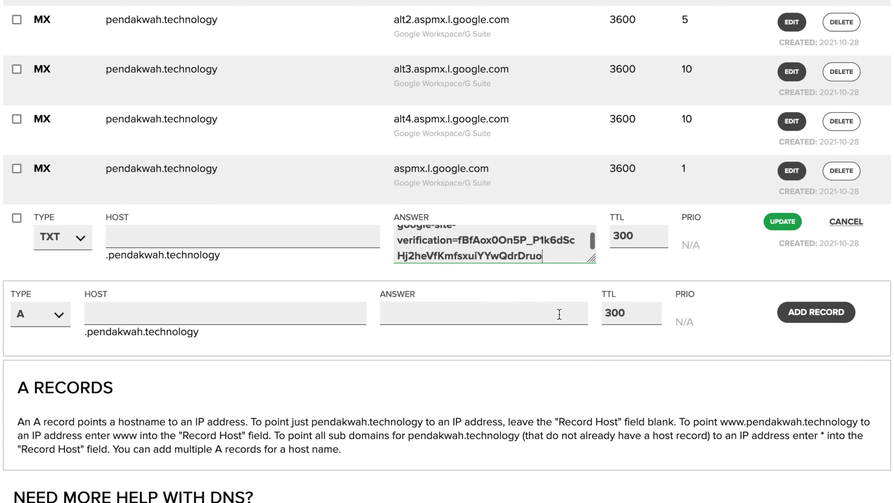
left_click_drag(592, 241, 591, 274)
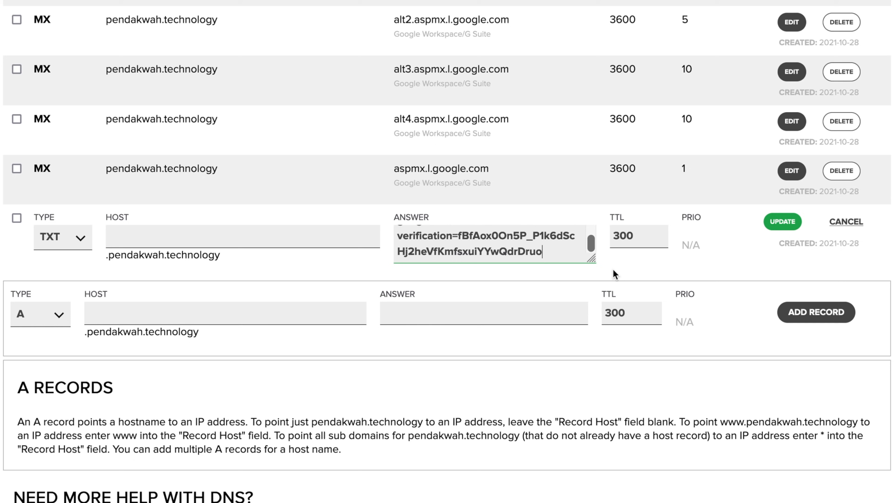
left_click(779, 223)
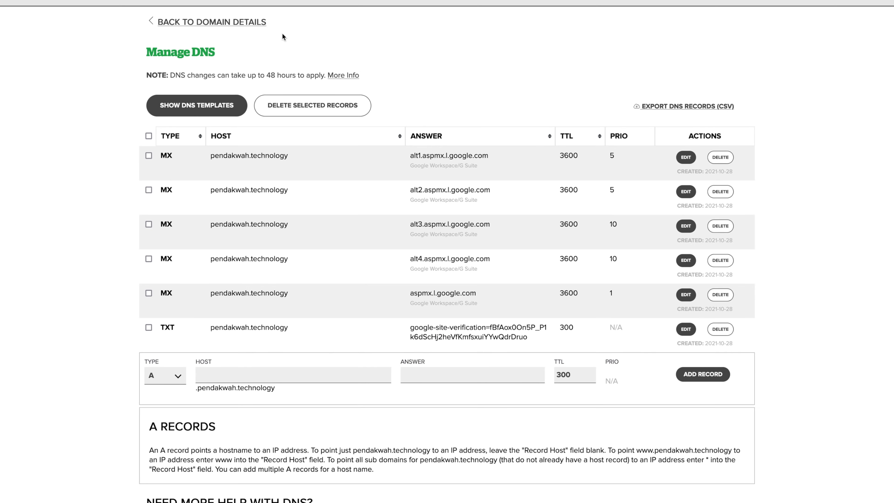
key("ctrl+shift+Tab")
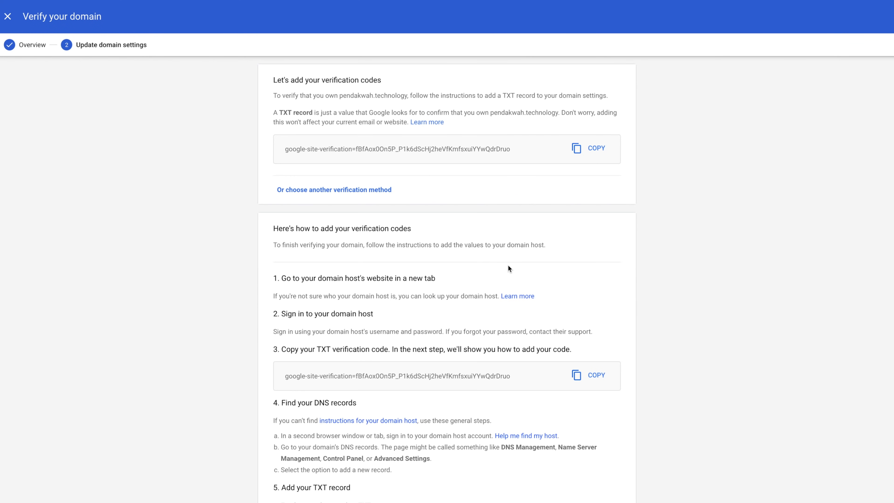
- Verify ownership of pendakwah.technology, then go to create new users from the setup page
scroll(615, 322, "down", 4)
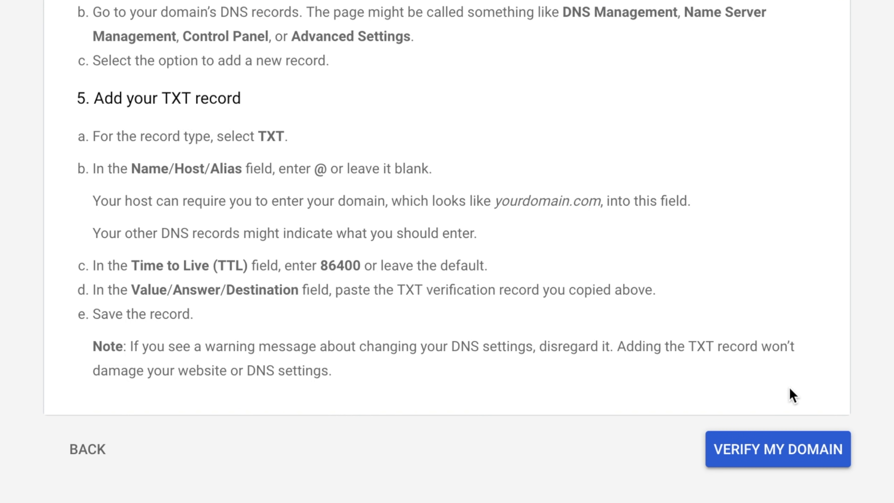
left_click(792, 470)
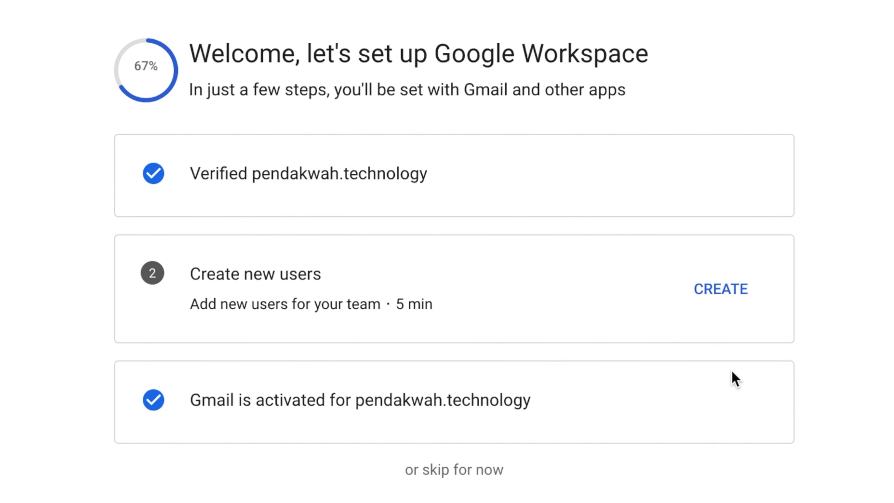
left_click(728, 290)
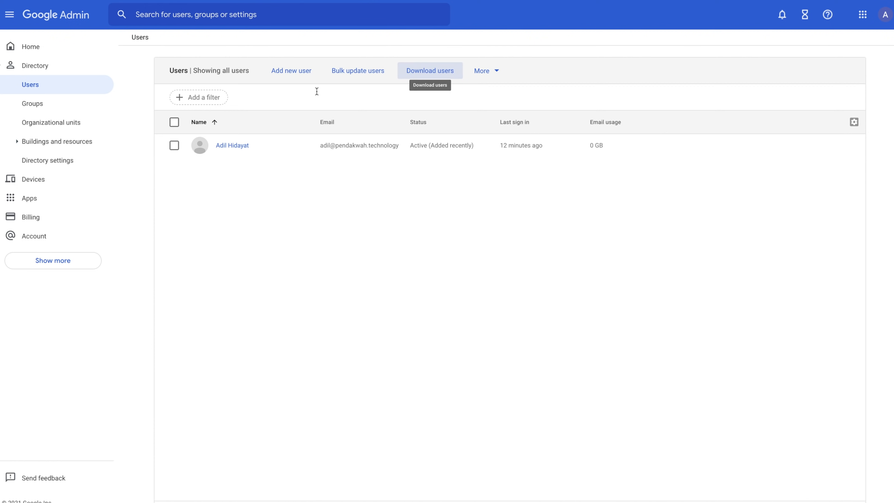
- Try adding a user, dismiss the Business Starter no-license warning, and go to Directory > Groups
left_click(302, 74)
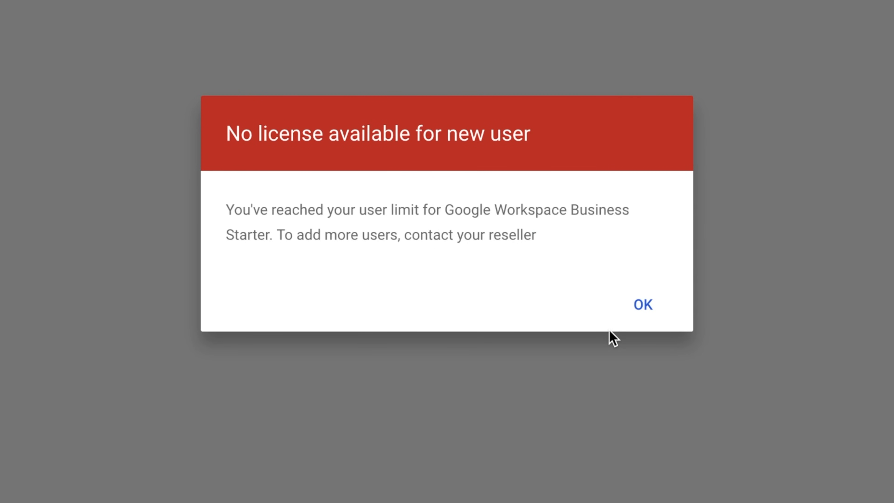
left_click(643, 304)
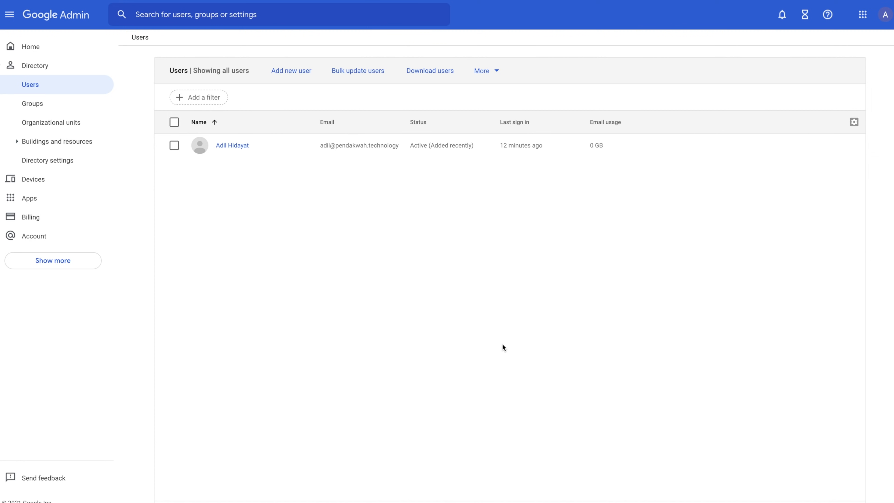
left_click(30, 106)
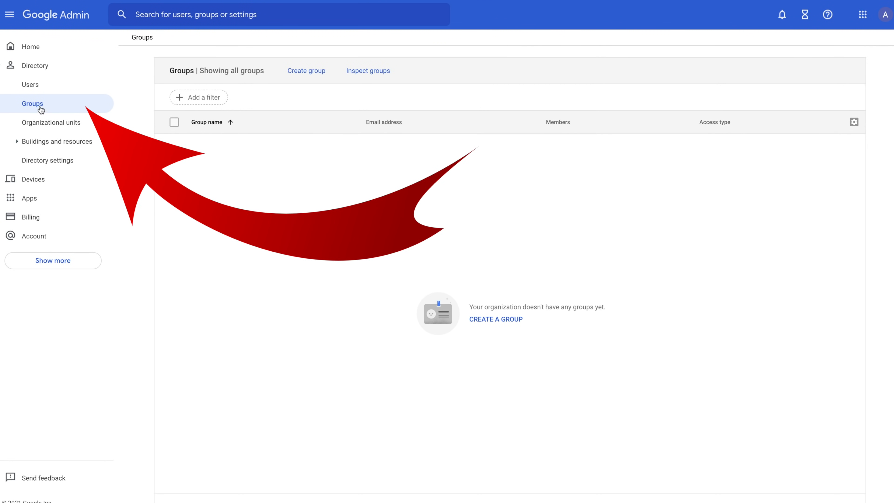
- Start a new group with its e-mail, name Pendakwah Teknologi and description Group Umum Pendakwah Teknologi
left_click(305, 72)
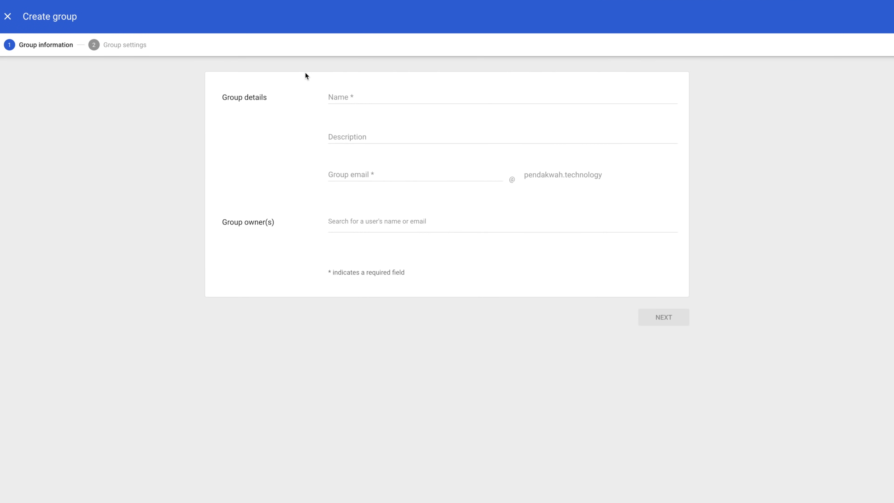
left_click(406, 176)
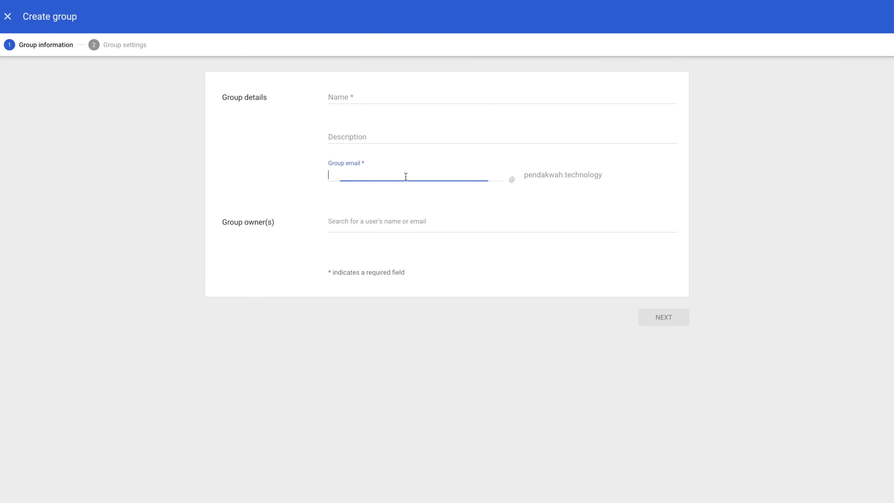
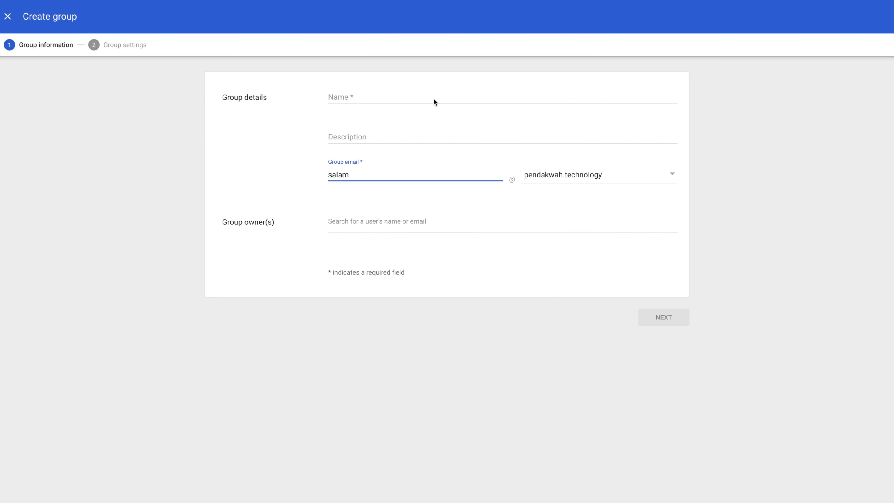
left_click(411, 95)
type("P")
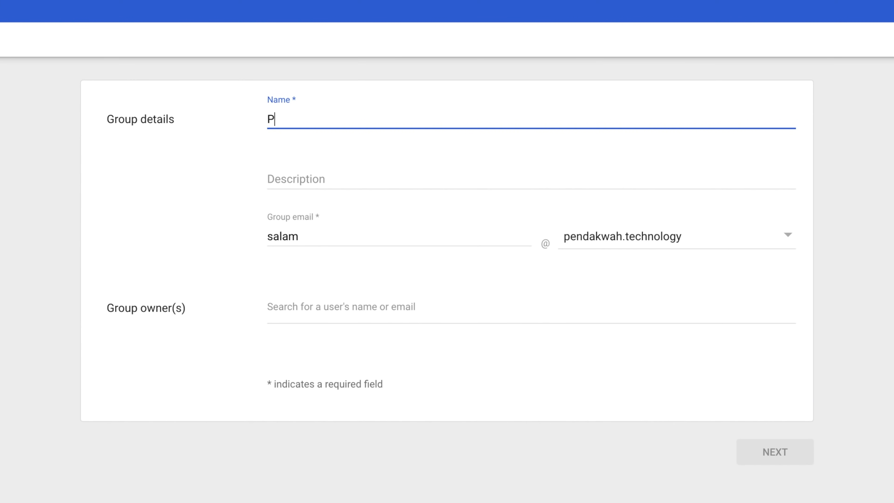
type("endakwah Tek")
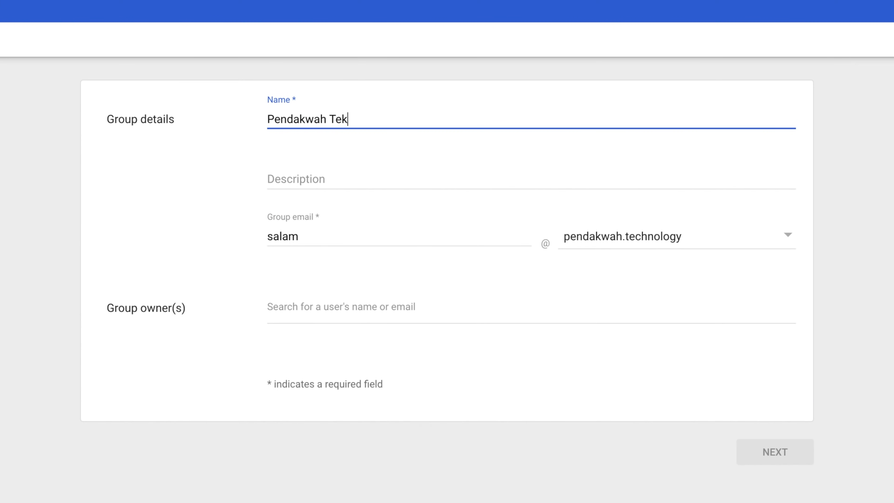
type("nologi")
key("Tab")
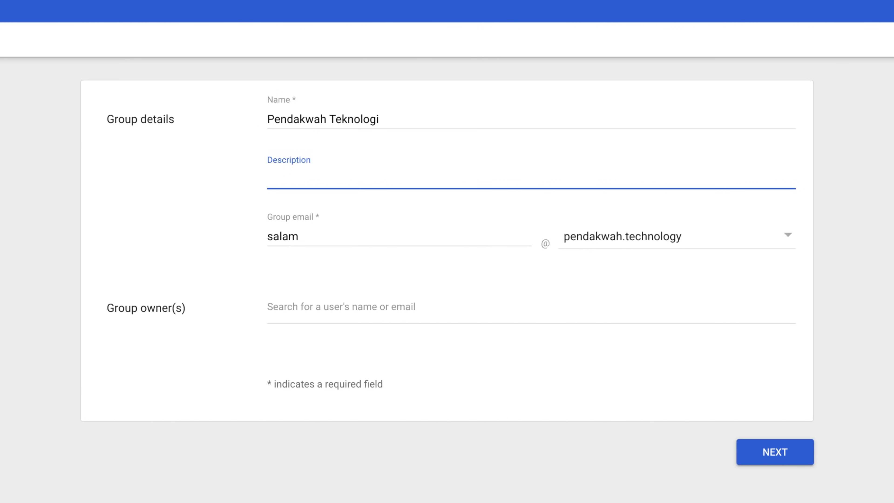
type("Group Umum Pe")
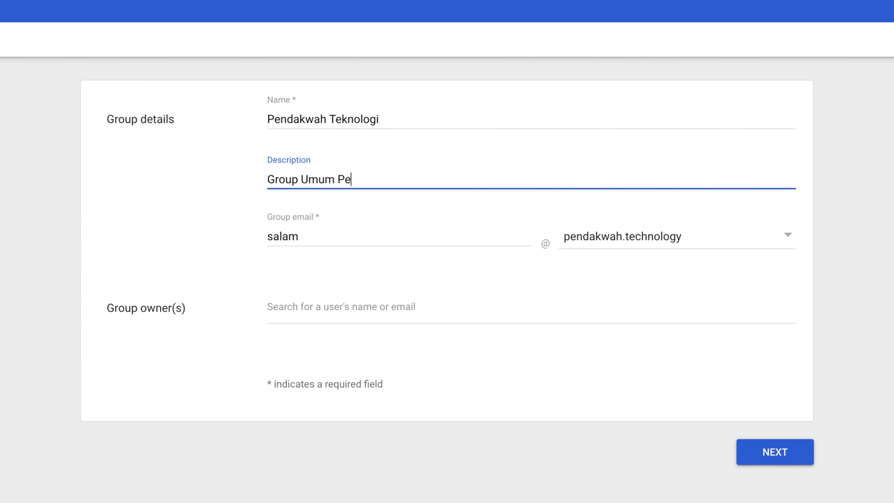
type("ndakwah Teknologi")
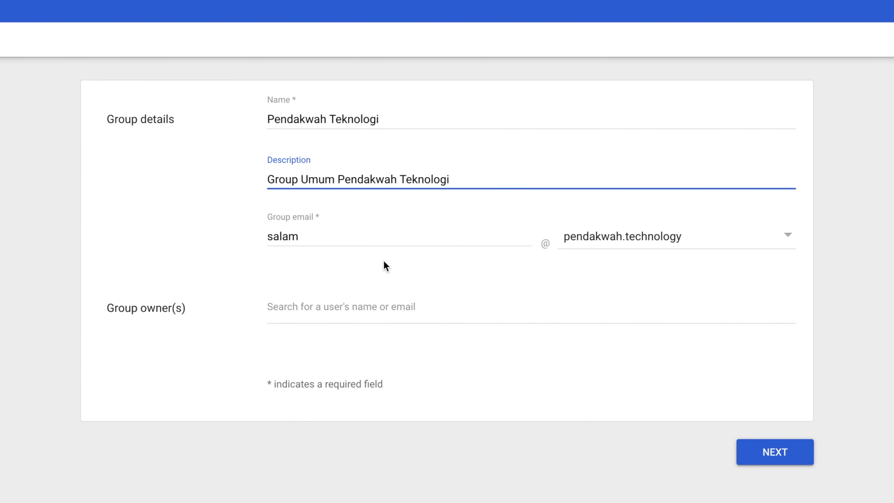
- Search for the existing user, make them the group owner, and continue to group settings
left_click(417, 309)
type("adi")
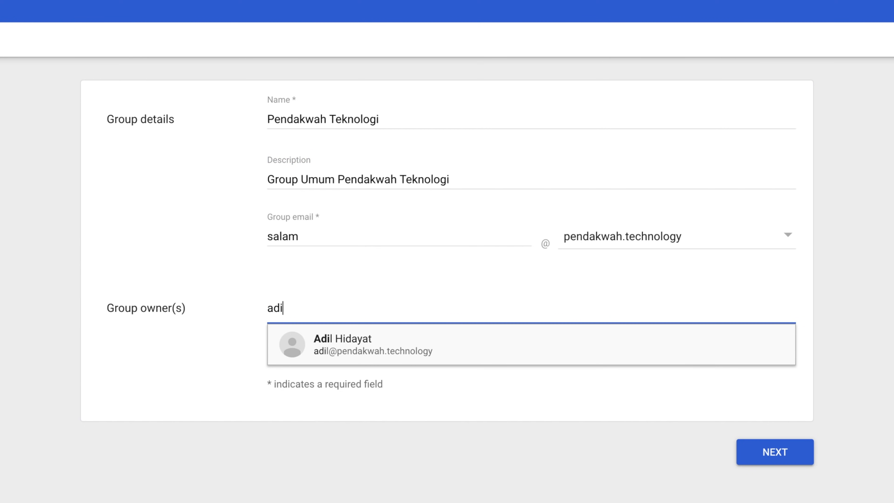
left_click(474, 350)
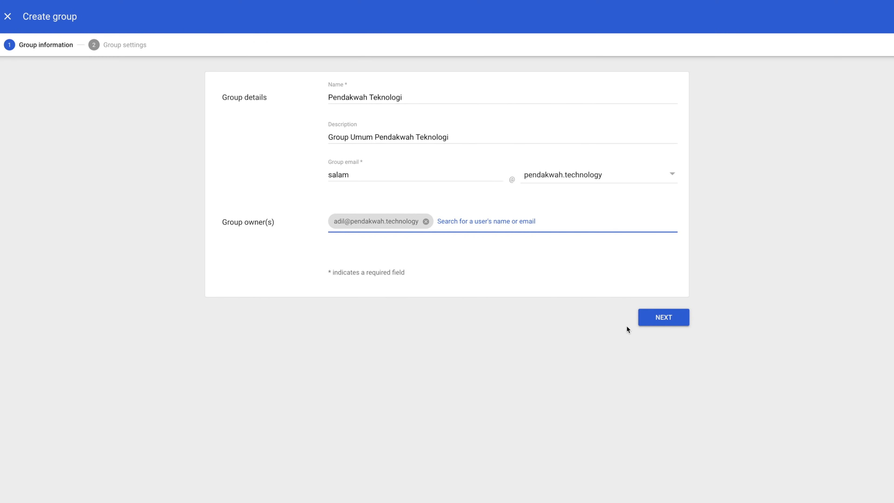
left_click(651, 319)
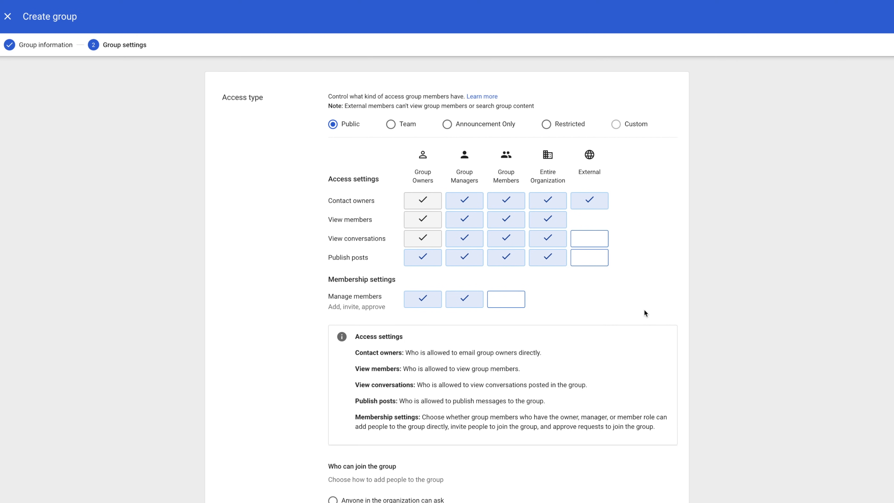
- Allow External to publish posts, restrict joining to Only invited users, allow outside members, and create the group
left_click(591, 258)
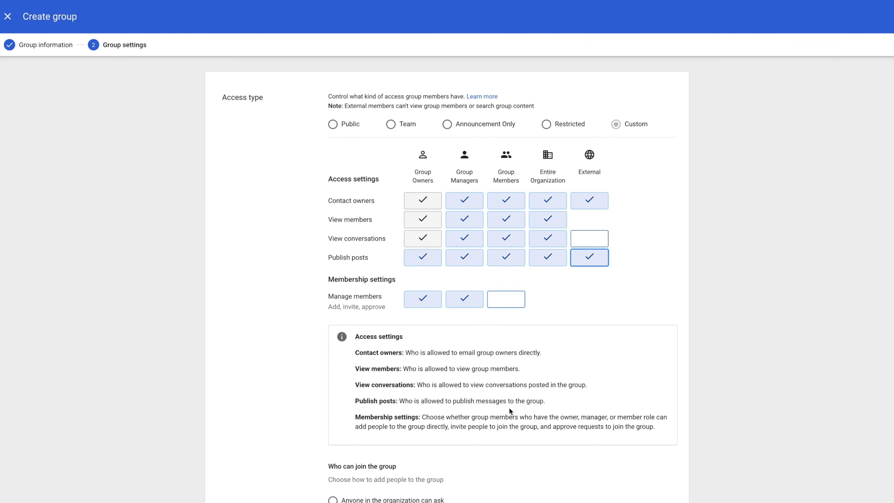
scroll(509, 408, "down", 5)
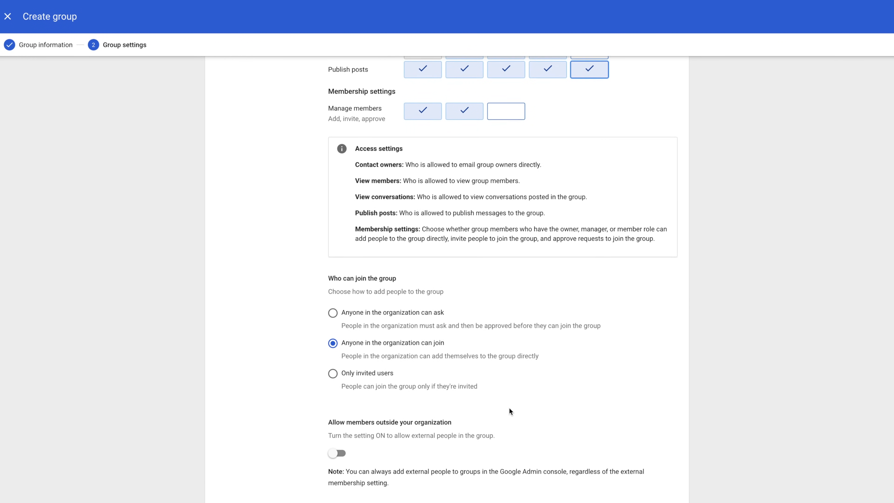
scroll(510, 410, "down", 1)
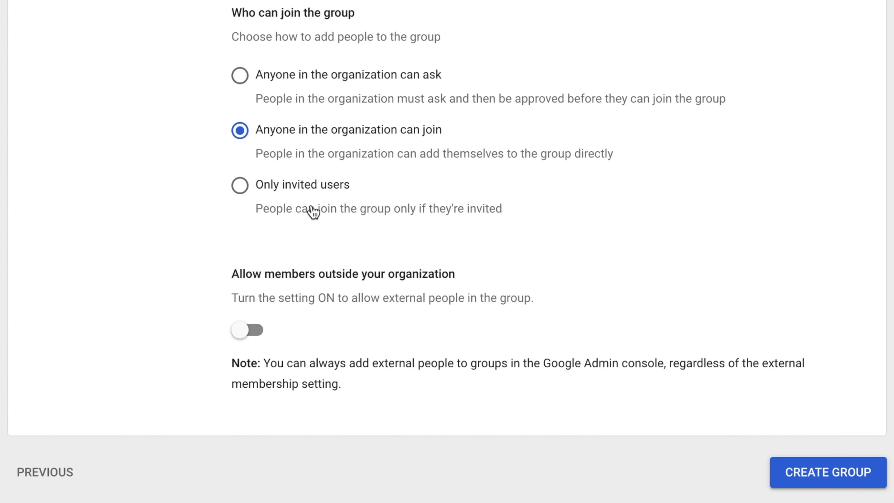
left_click(299, 183)
left_click(247, 338)
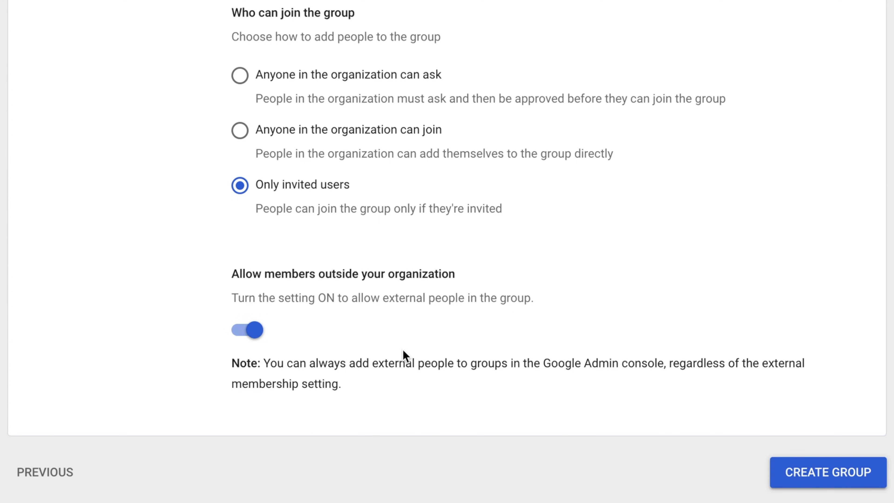
left_click(837, 491)
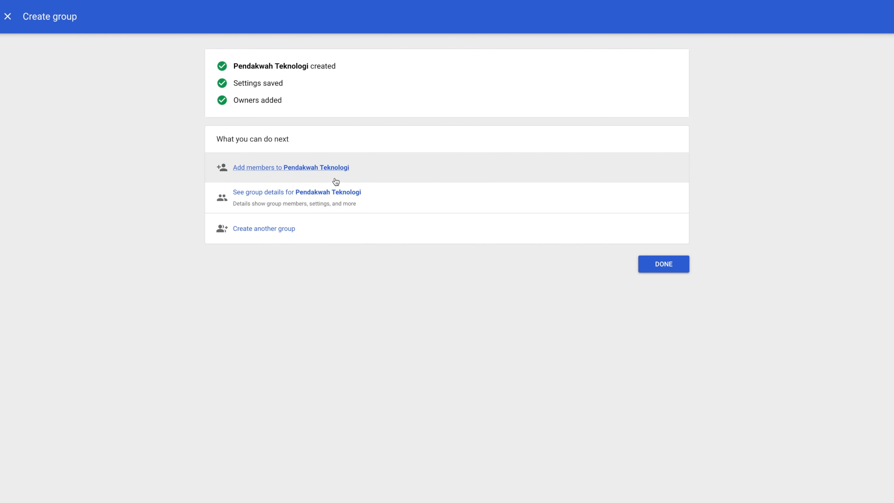
- Add the external Gmail address as a member of Pendakwah Teknologi
left_click(343, 172)
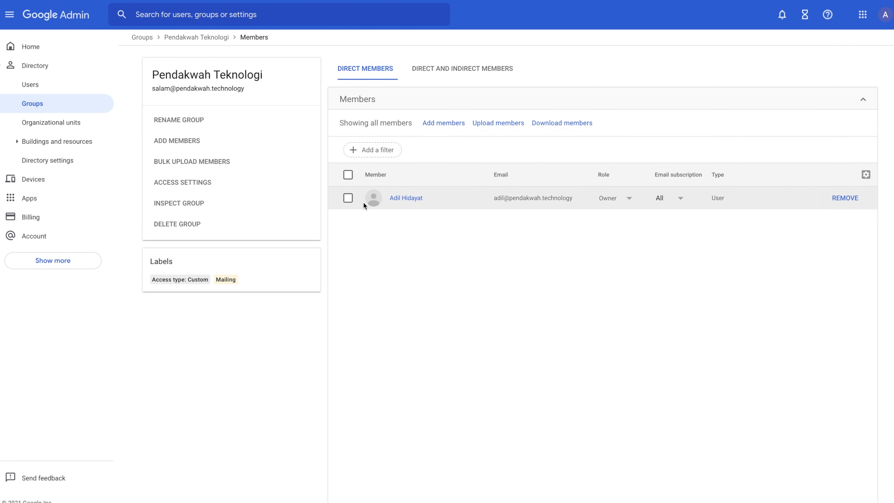
left_click(448, 123)
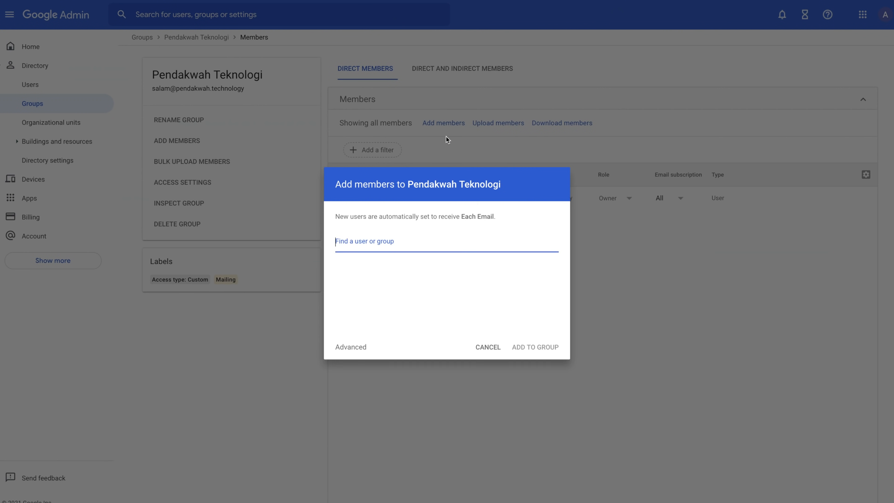
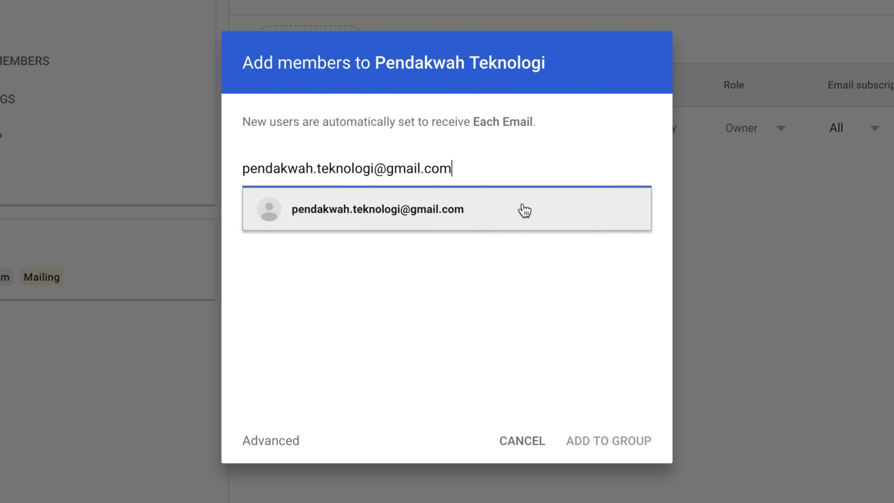
left_click(523, 205)
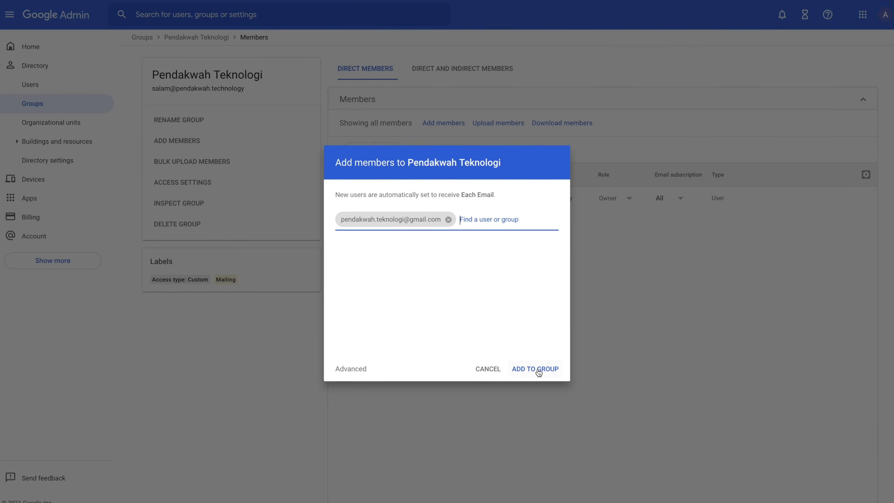
left_click(612, 440)
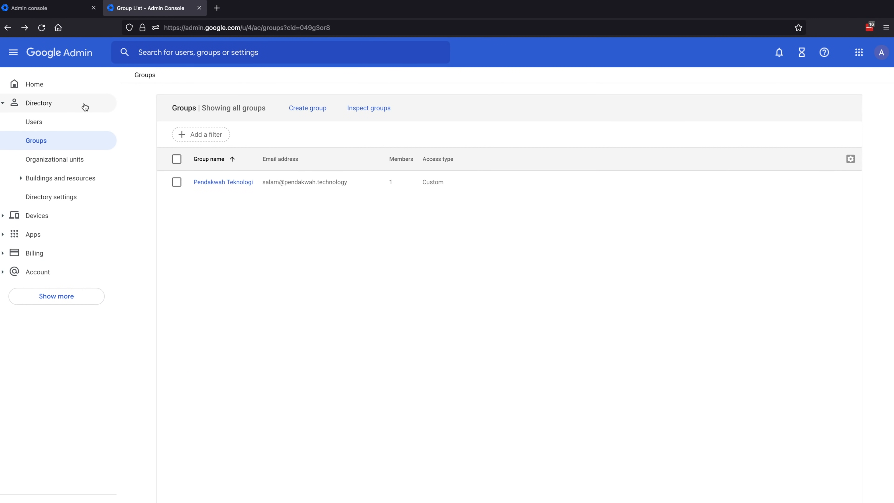
- Open Gmail from the Google apps menu and dismiss the What's new dialog and feature tour
left_click(857, 53)
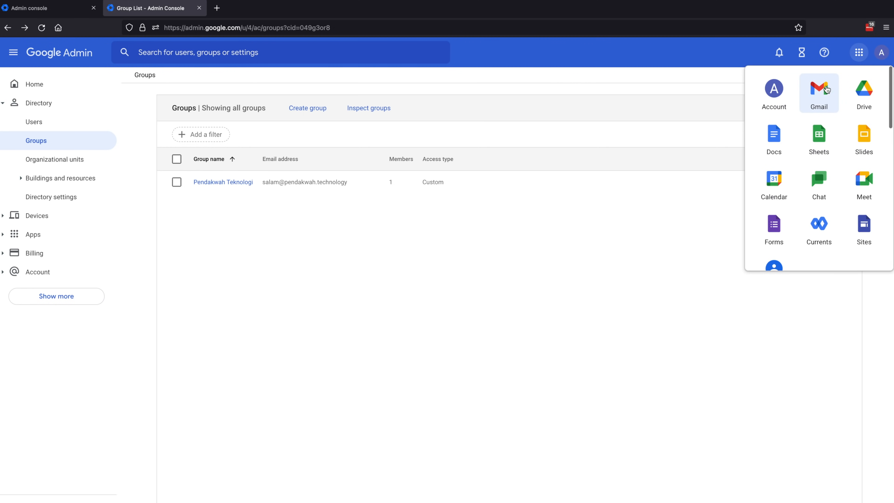
left_click(822, 95)
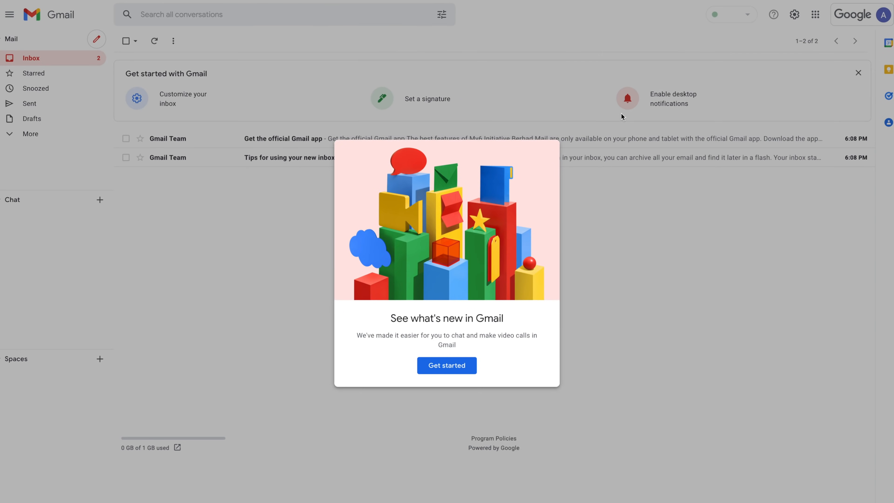
left_click(446, 365)
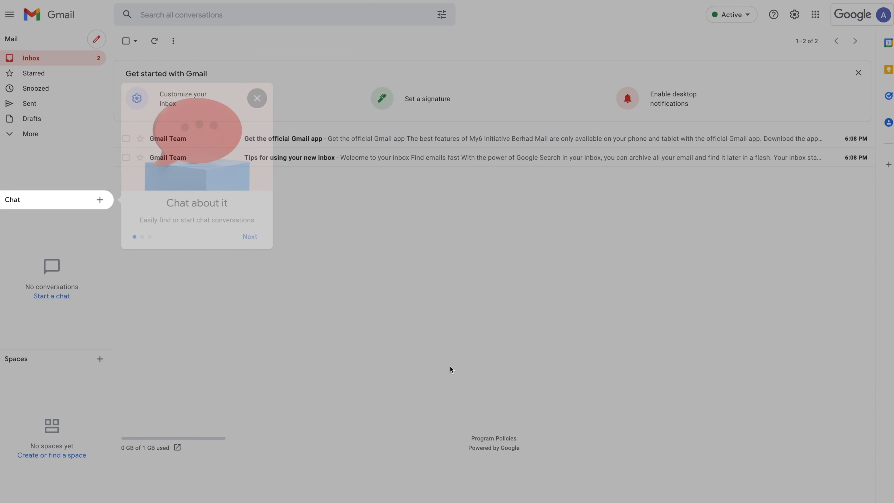
left_click(250, 236)
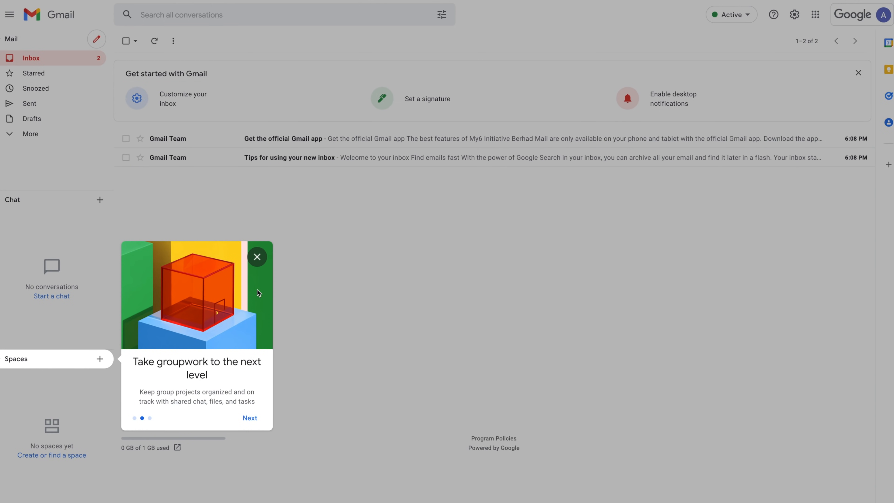
left_click(249, 418)
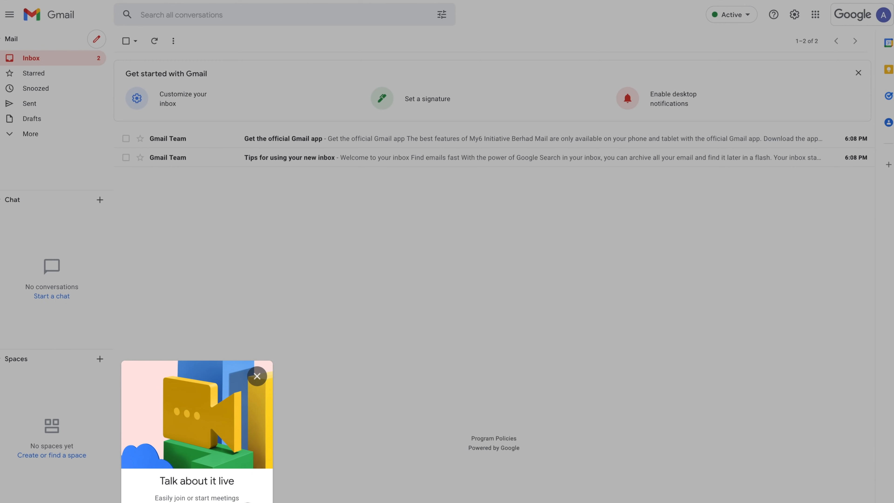
left_click(249, 500)
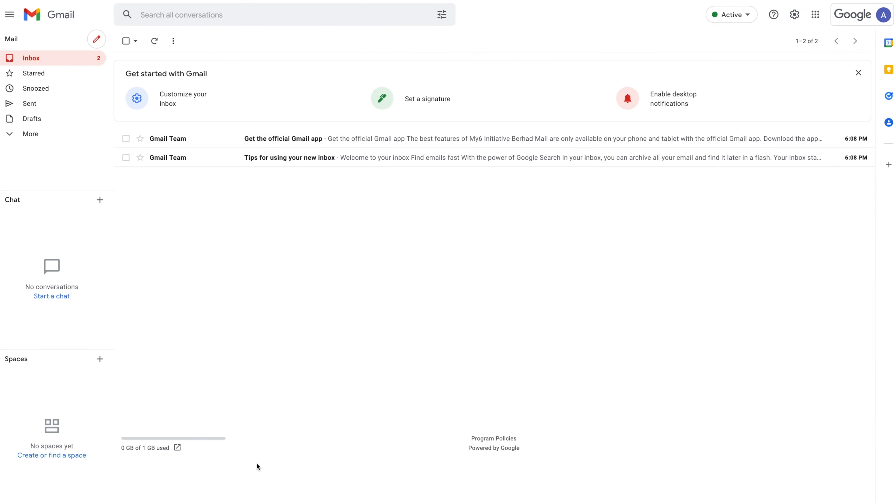
- Delete the two Gmail Team welcome emails from the inbox
left_click(125, 157)
left_click(126, 139)
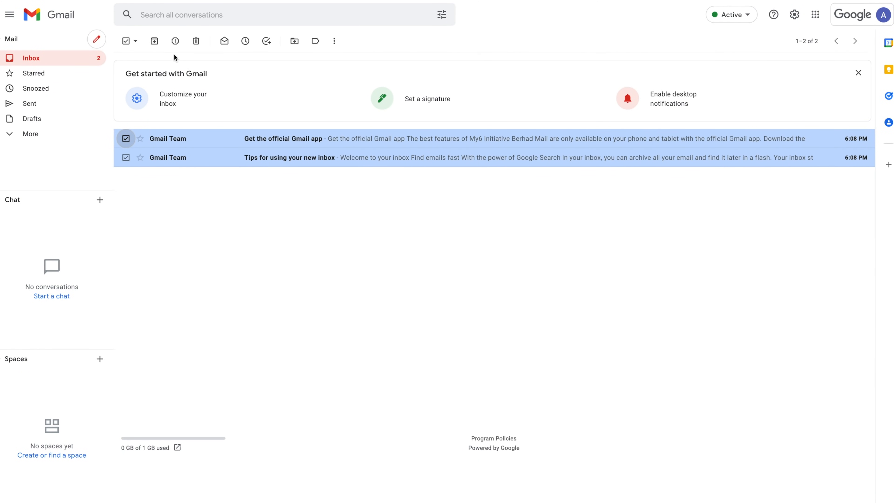
left_click(196, 41)
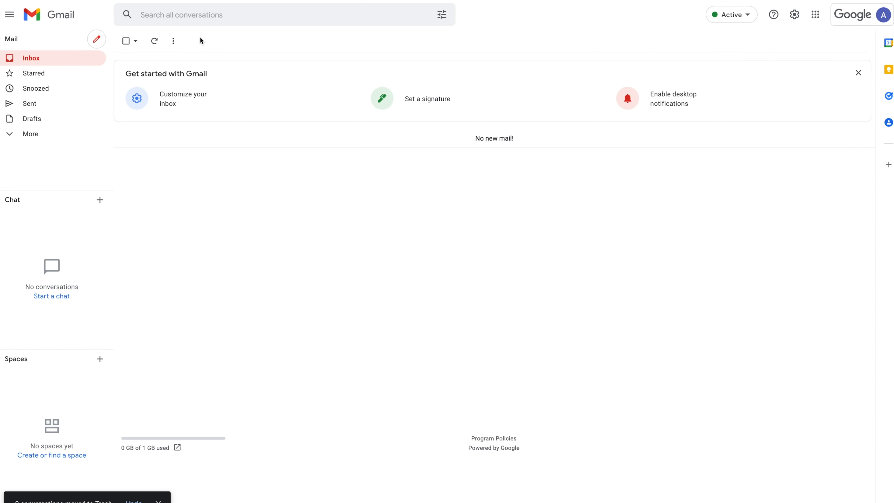
- Send an email to the account's own address with subject 'Cubaan Email ke inbox' and body 'cubaan 1'
left_click(97, 40)
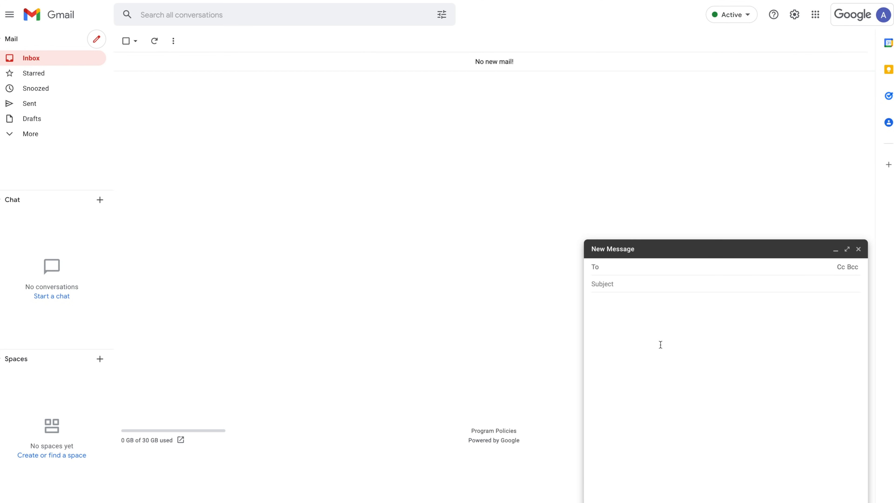
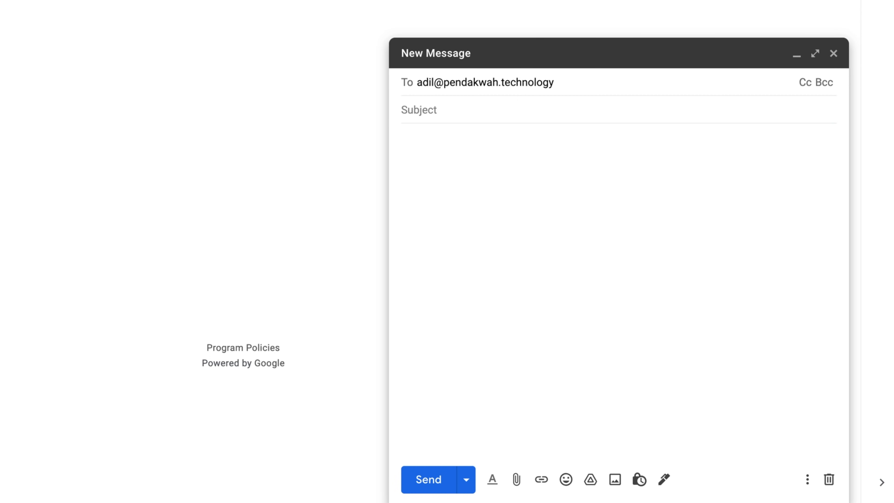
key("Return")
key("Tab")
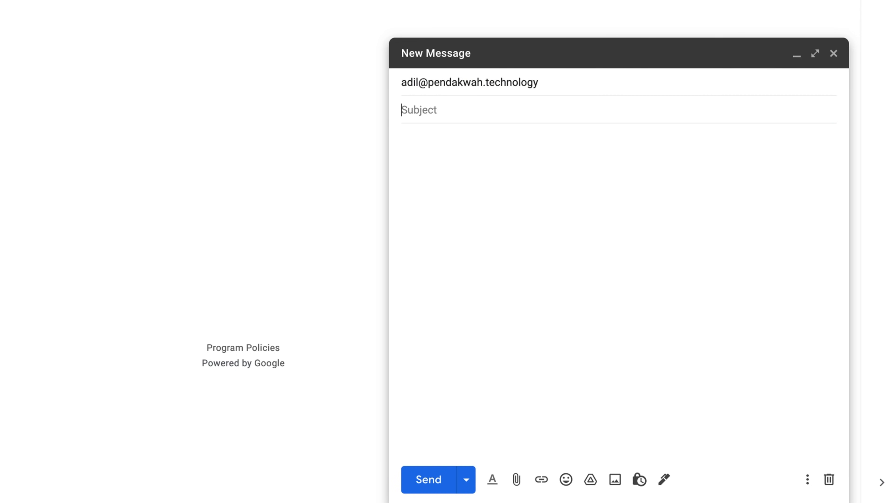
type("Cubaan Email ")
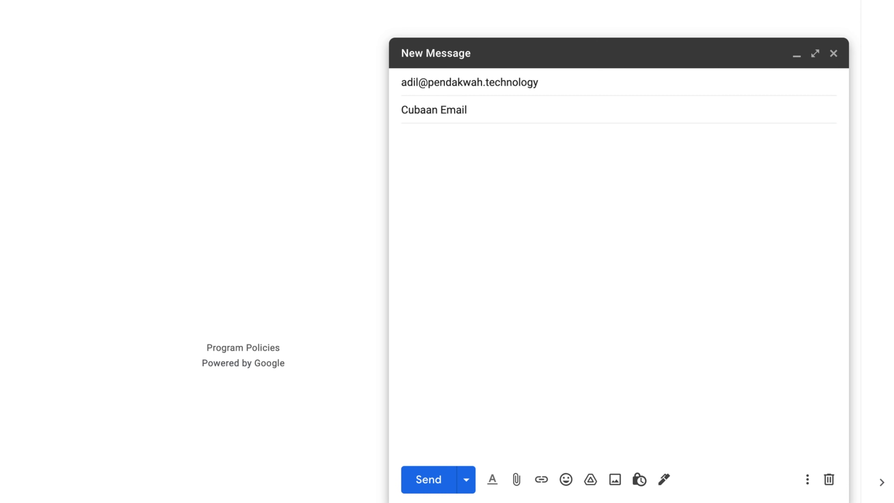
type("ke inbox")
key("Tab")
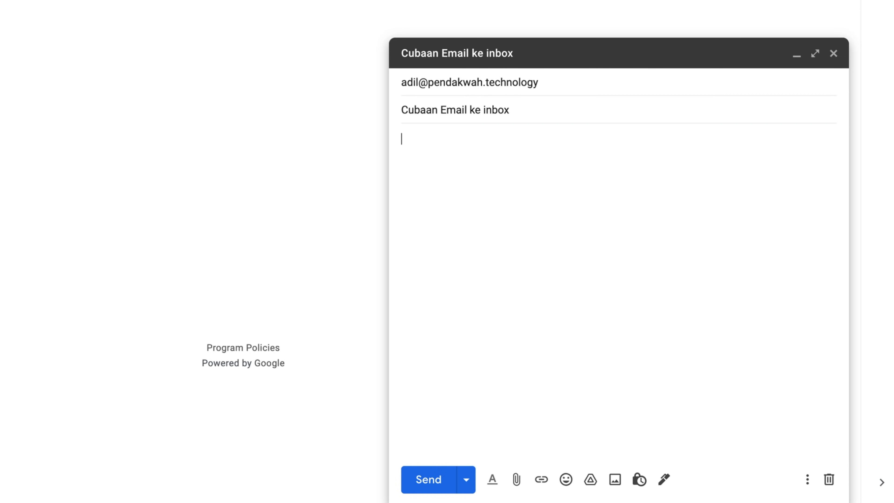
type("cubaan 1")
left_click(427, 481)
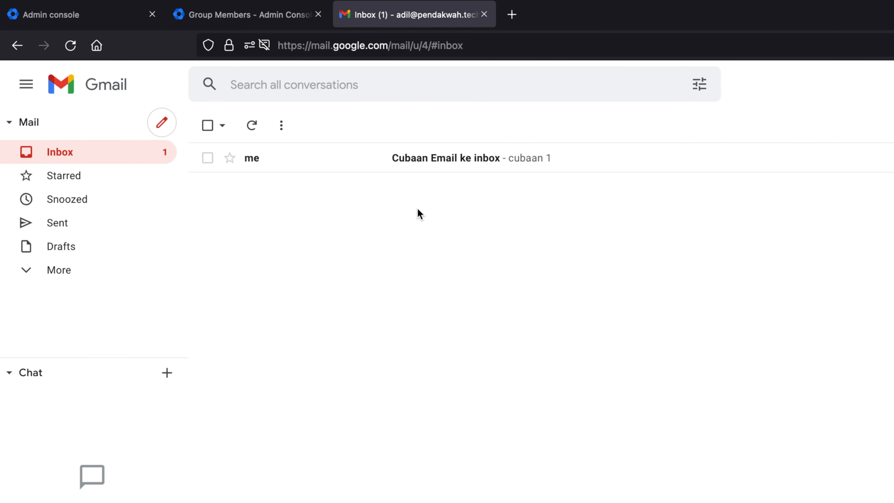
- Open 'Cubaan Email ke inbox', inspect its sender and recipient details, then start a new message to the group
left_click(99, 232)
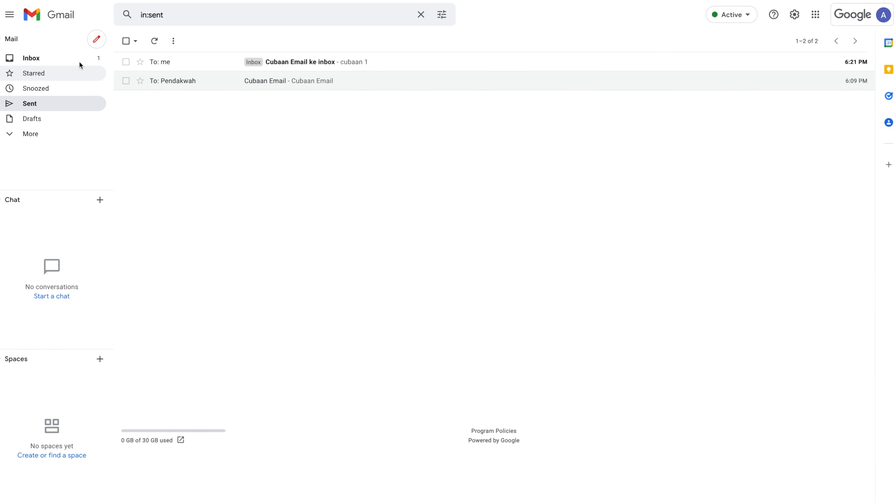
left_click(70, 57)
left_click(293, 69)
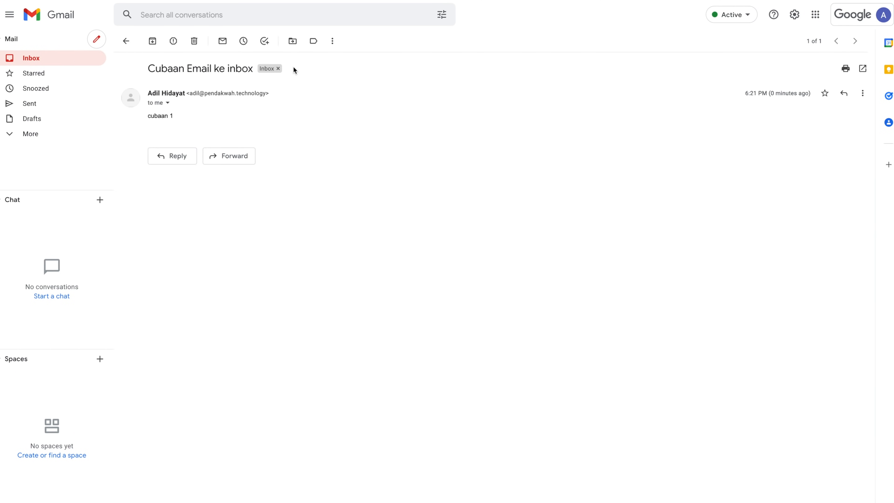
left_click(168, 103)
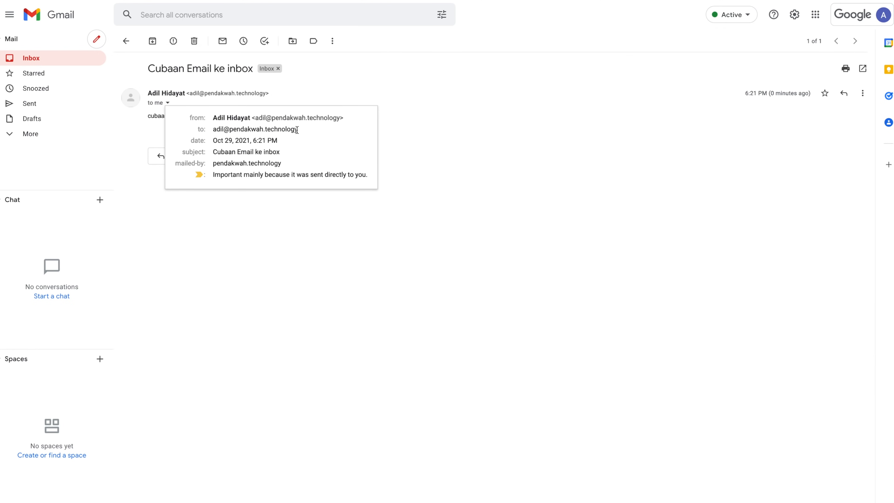
left_click_drag(303, 130, 207, 131)
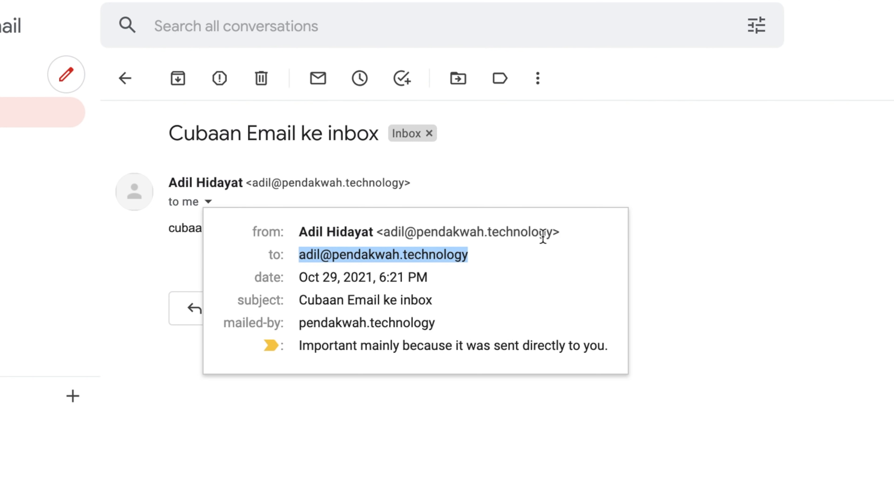
left_click_drag(552, 232, 382, 229)
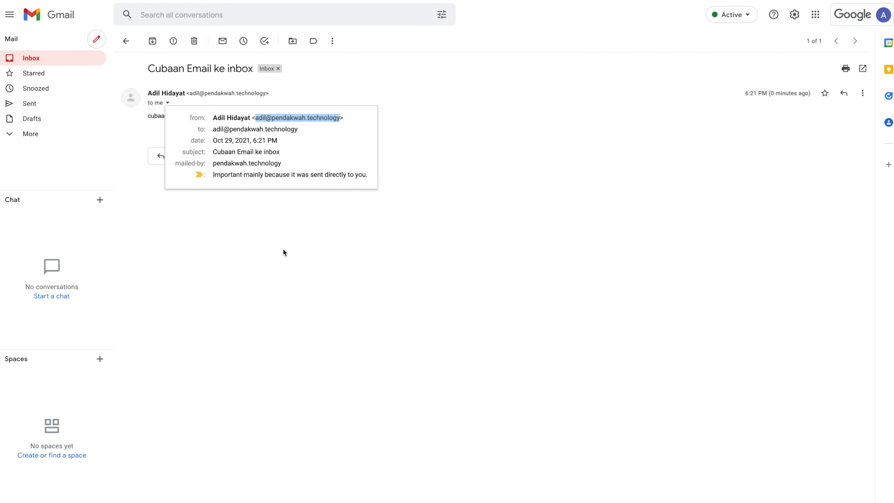
left_click(285, 256)
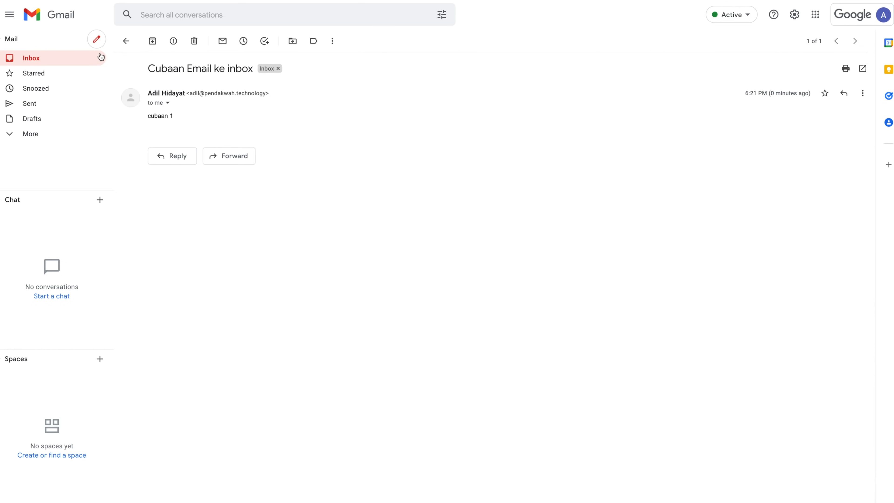
left_click(100, 45)
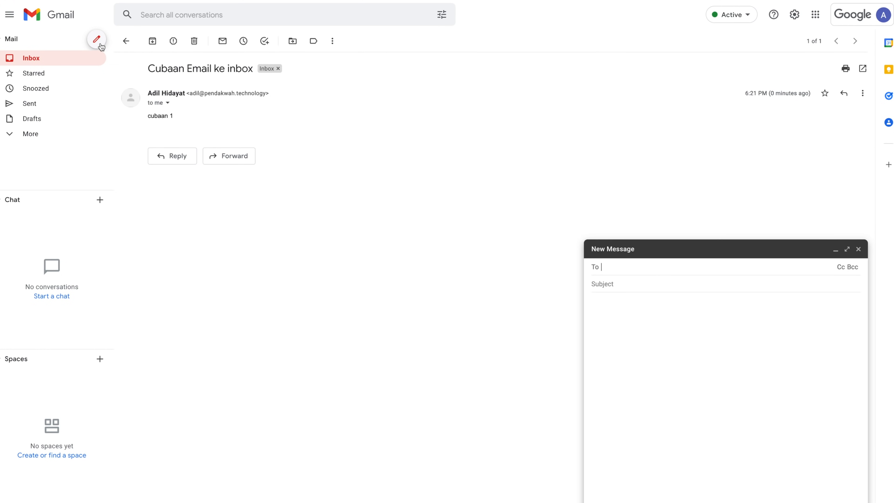
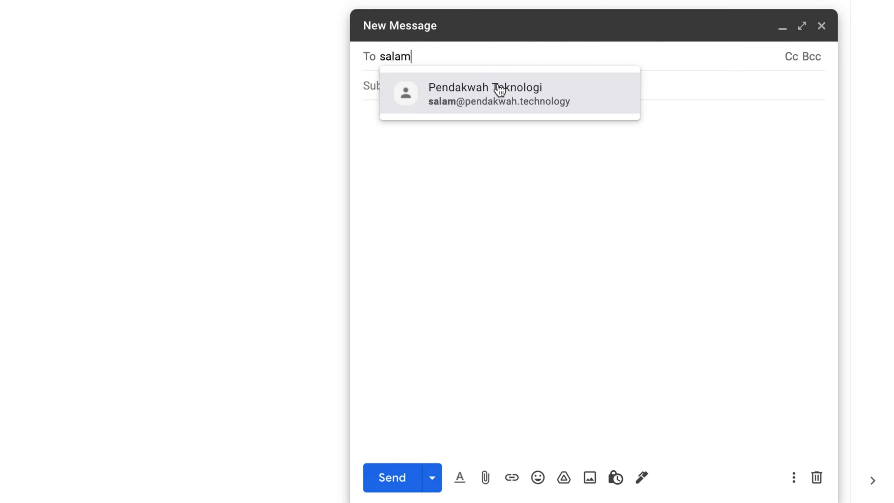
- Address the new email to the Pendakwah Teknologi group and check its full address
left_click(601, 109)
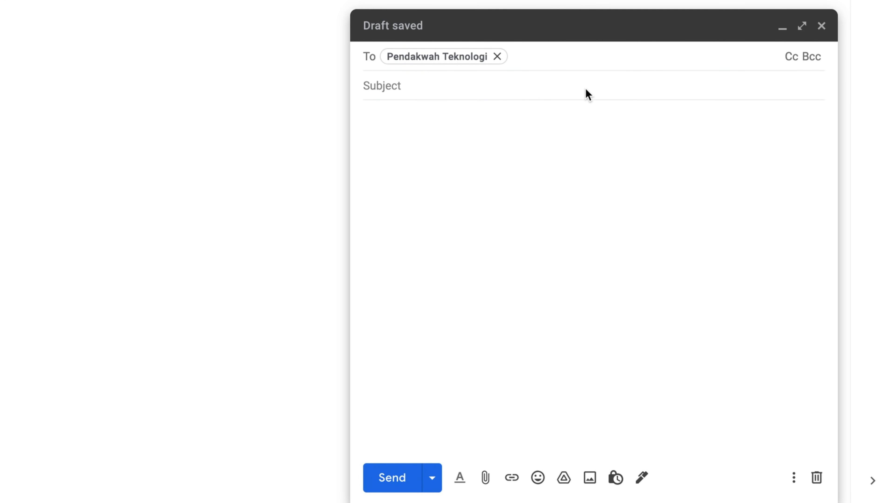
double_click(454, 54)
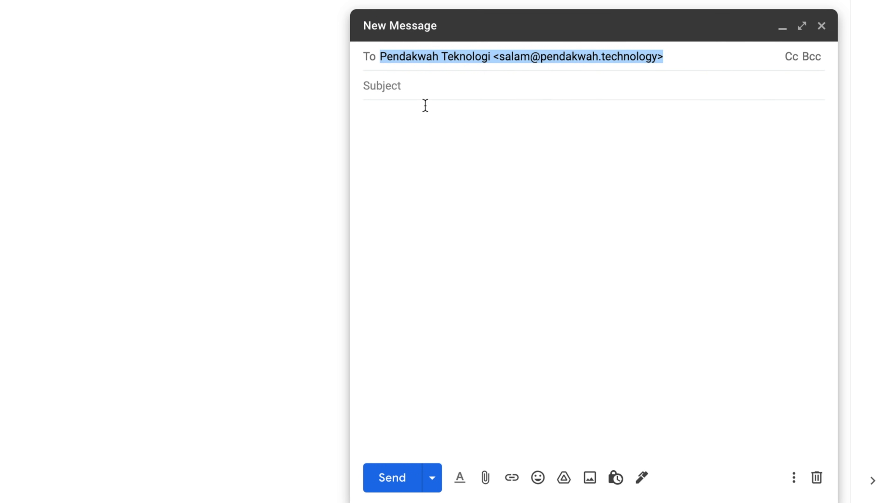
left_click(428, 85)
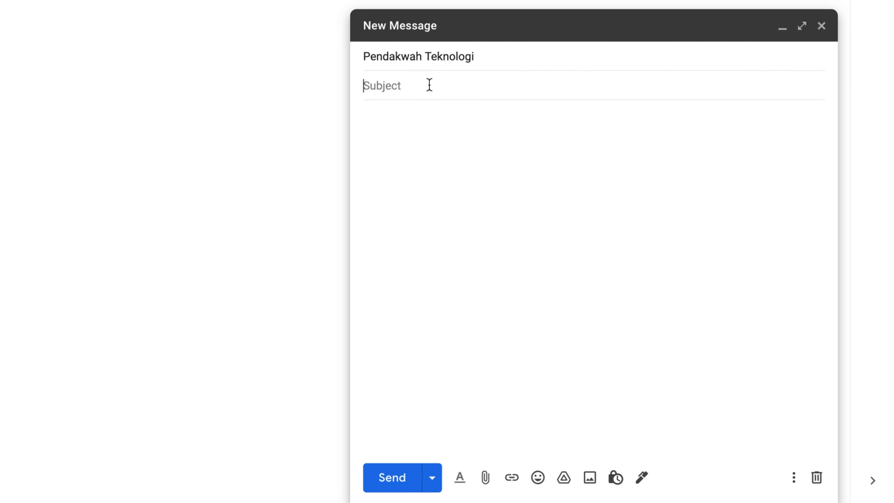
- Enter the subject 'Cubaan Email ke group' and the body 'Cubaan 2'
type("Cubaa Email")
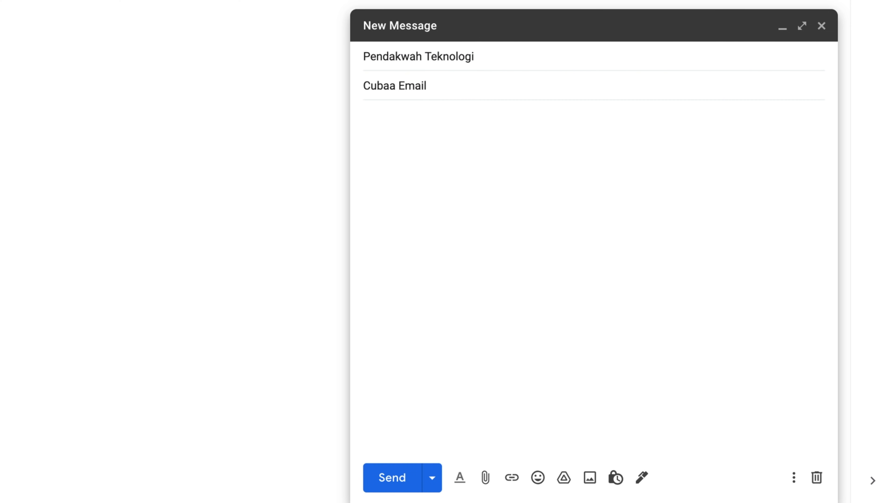
key("BackSpace")
key("BackSpace")
key("BackSpace")
key("BackSpace")
key("BackSpace")
type("n Email ke group")
key("Tab")
type("Cub")
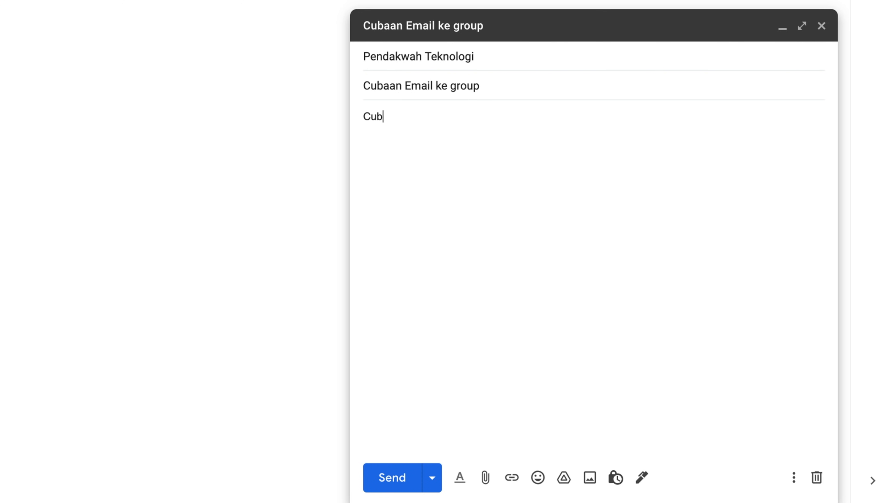
type("aan 2")
- Send the test email, then open it in the other inbox and check the group delivery details
left_click(401, 486)
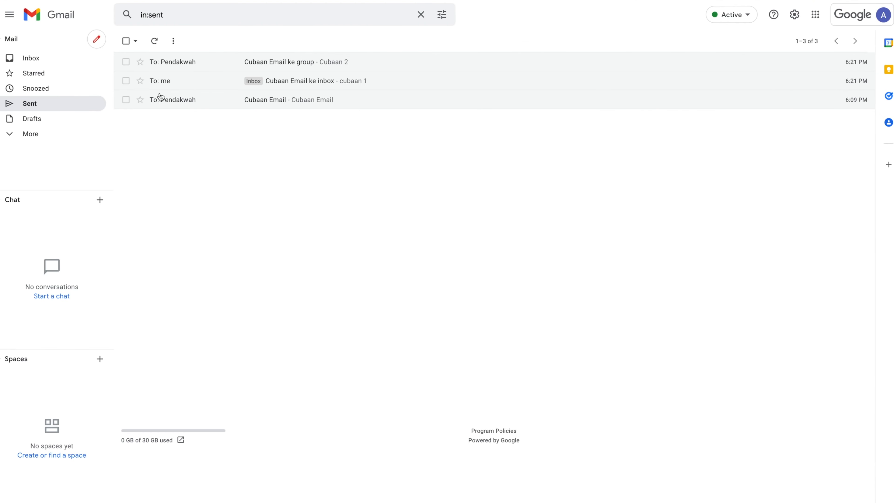
left_click(295, 63)
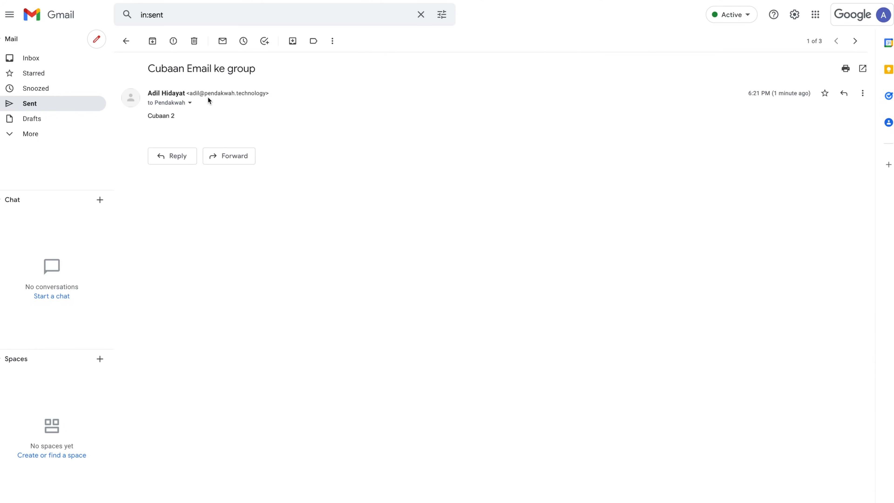
left_click(355, 11)
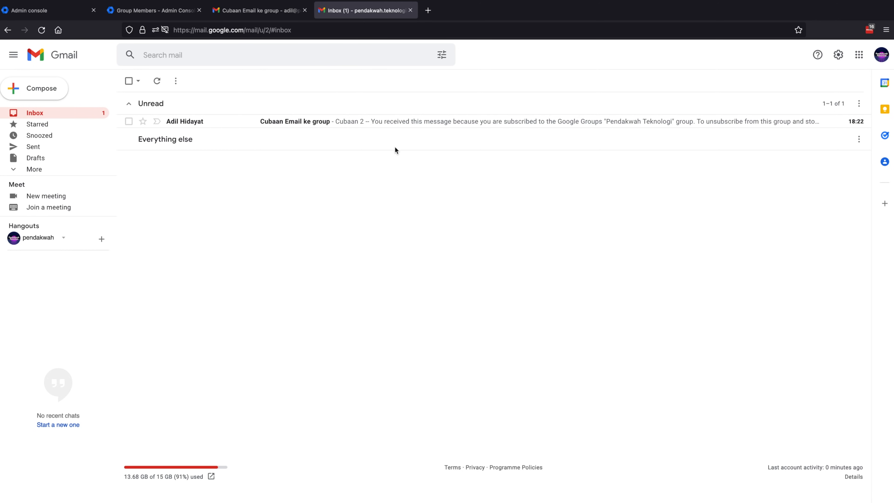
left_click(449, 126)
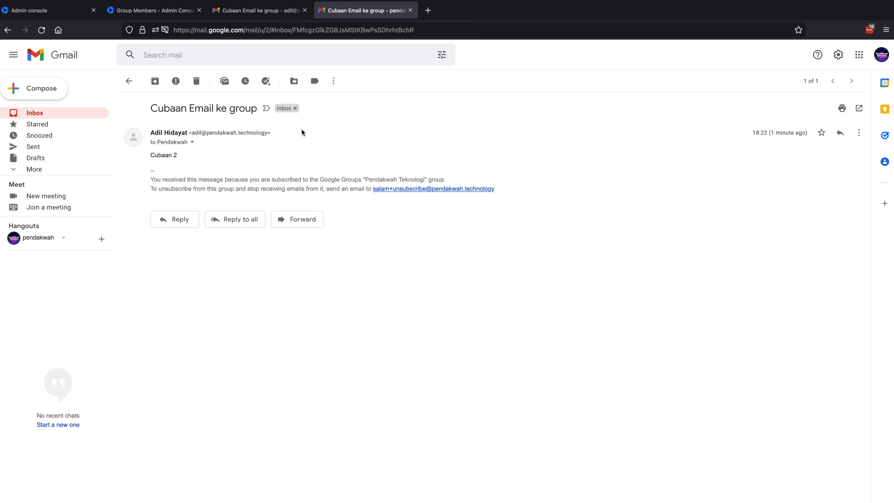
left_click_drag(191, 133, 270, 132)
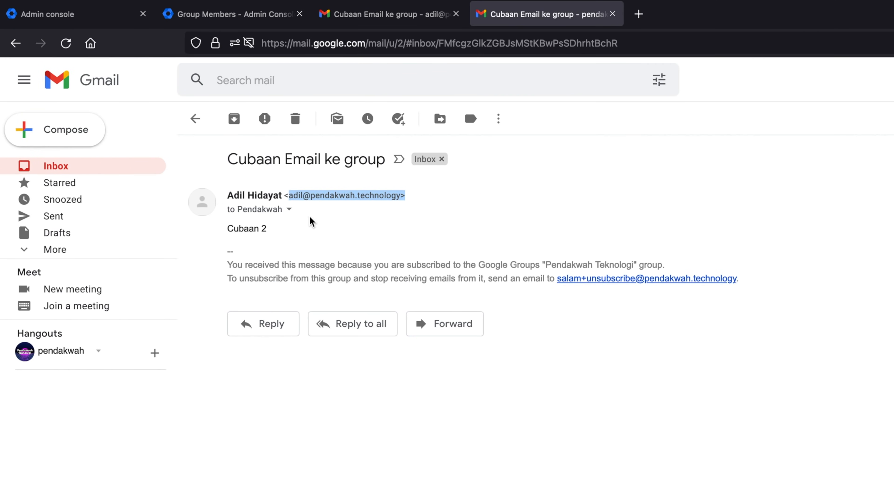
left_click(289, 210)
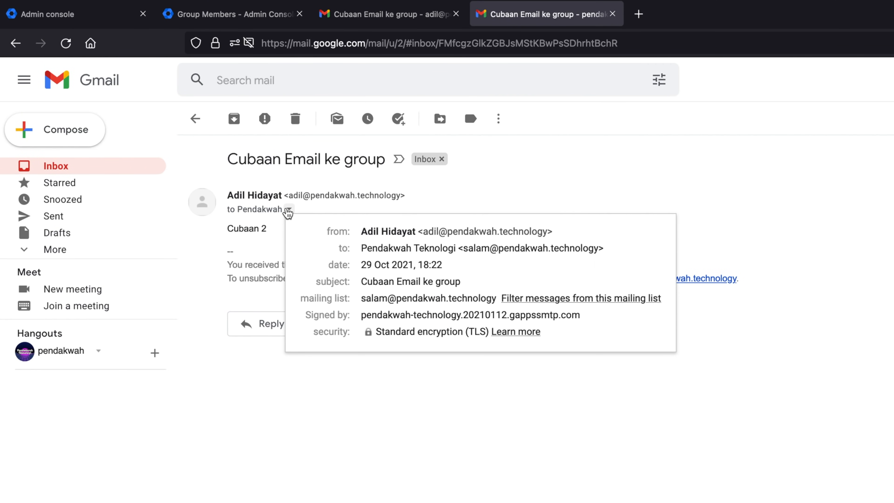
left_click_drag(458, 248, 612, 253)
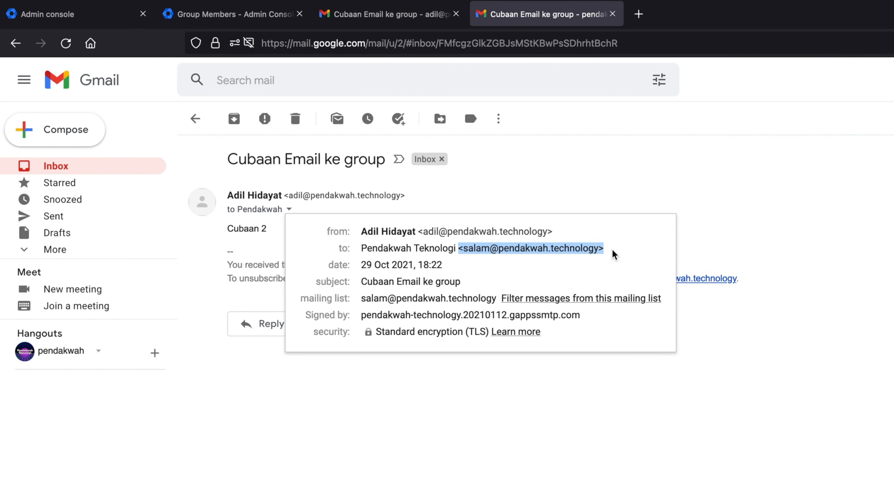
left_click(542, 439)
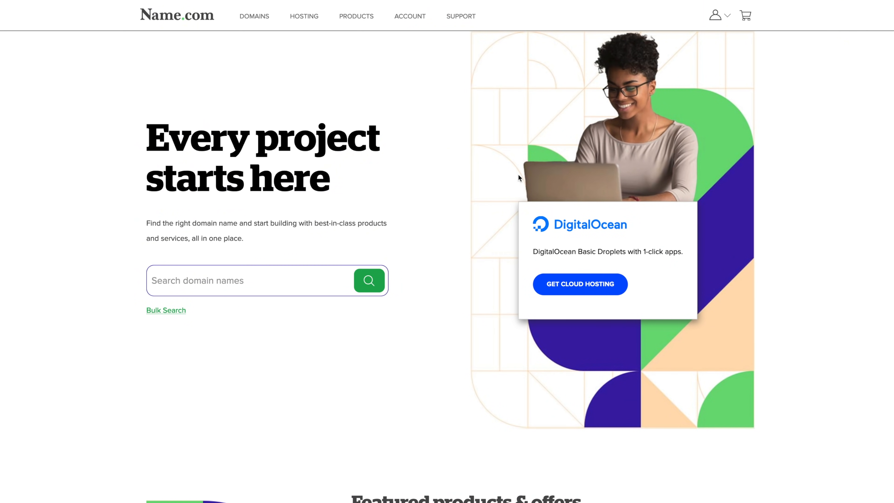
- Open My Domains from the account page and tick pendakwah.technology
left_click(416, 26)
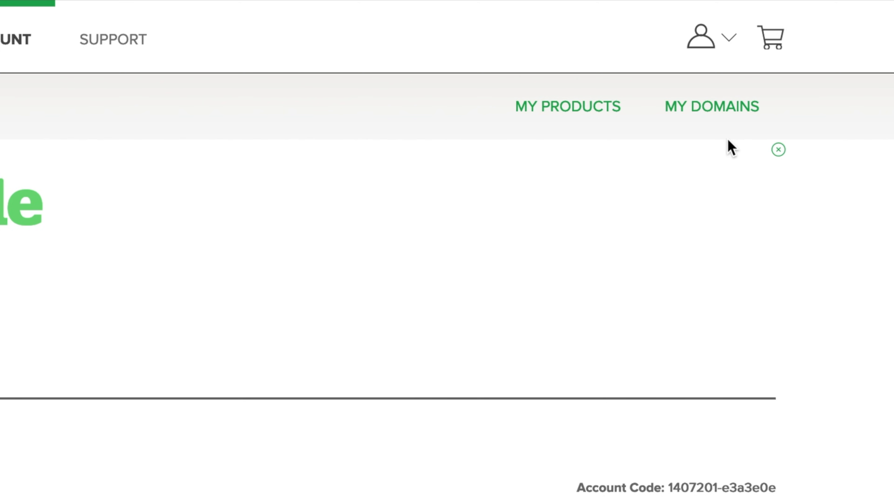
left_click(741, 110)
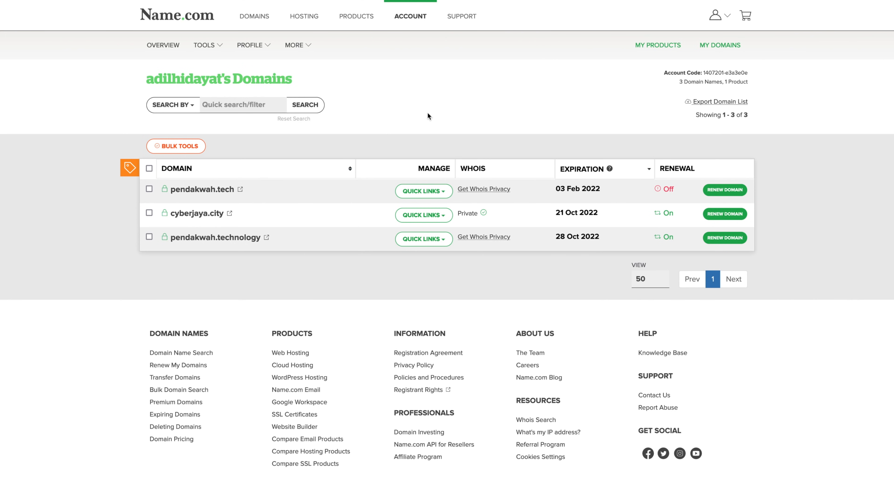
left_click(150, 237)
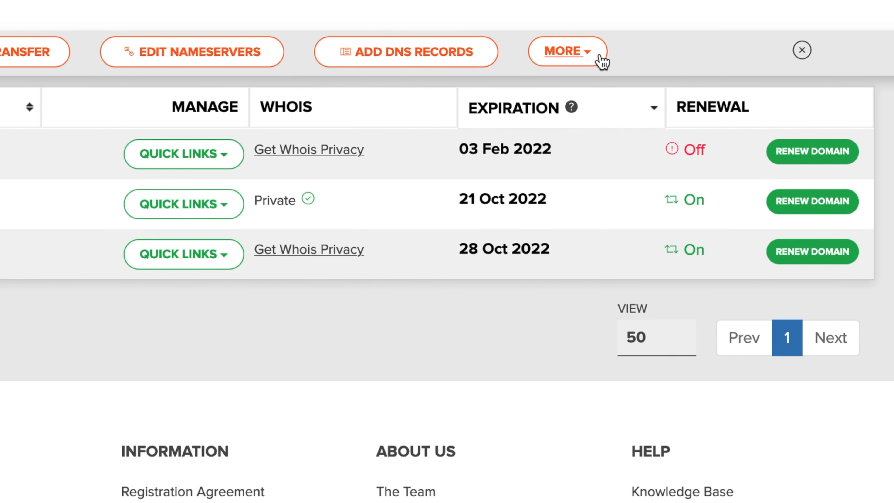
- Start enabling URL forwarding for pendakwah.technology with the Redirect type
left_click(600, 62)
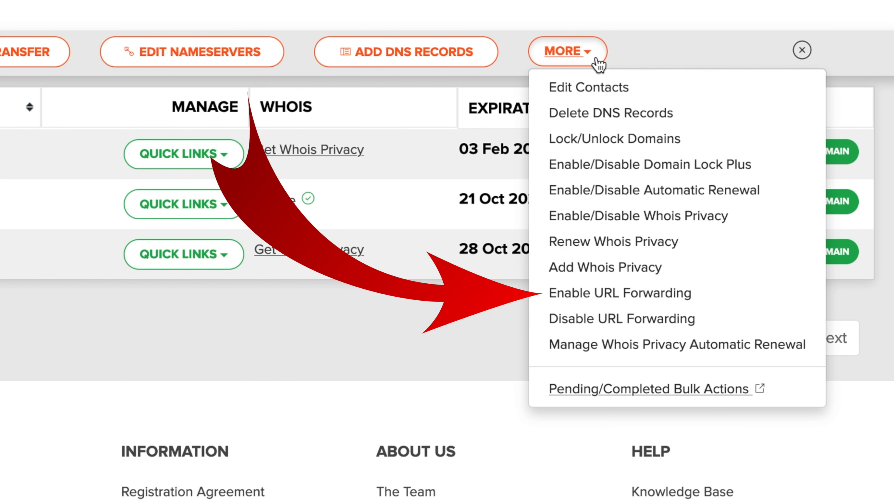
left_click(714, 292)
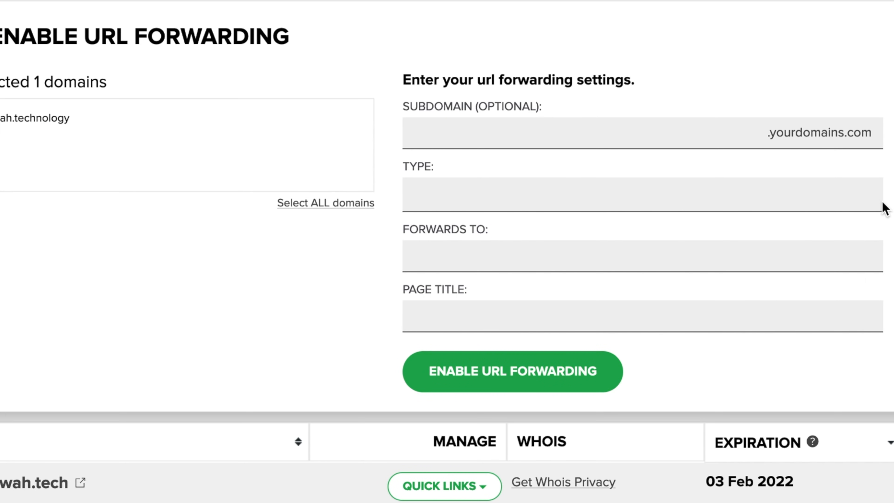
left_click(777, 199)
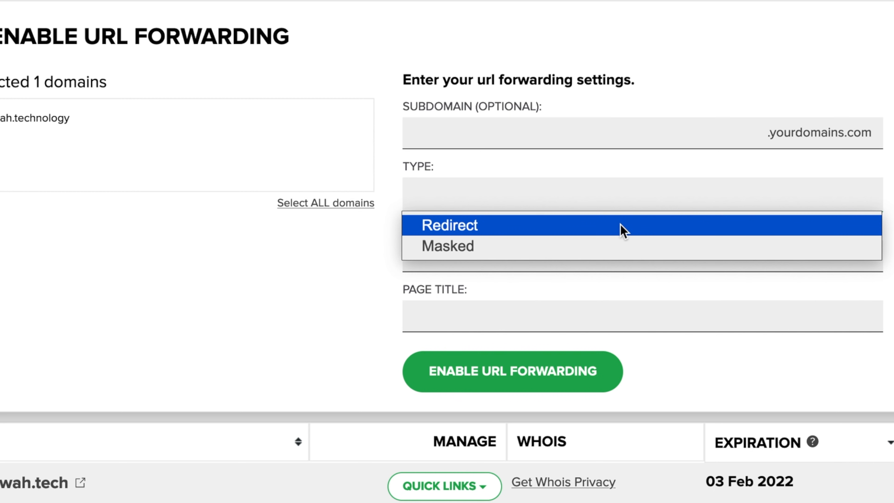
left_click(622, 230)
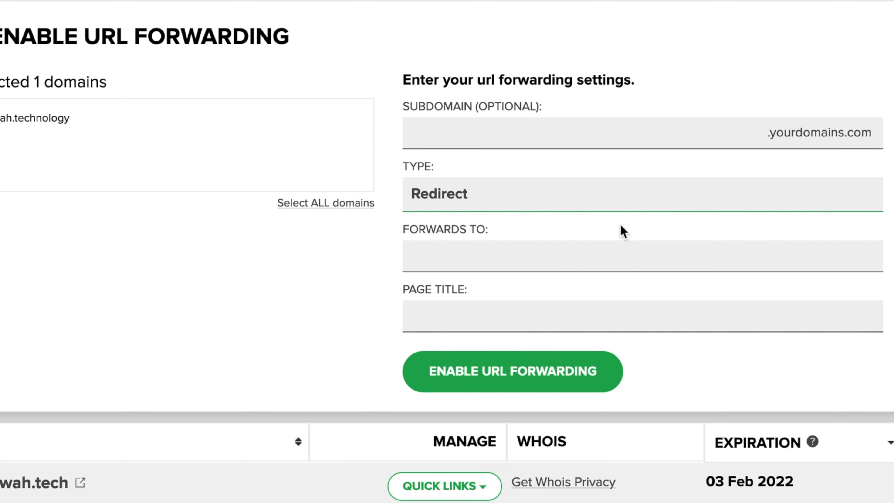
- Forward www to youtube.com/pendakwahteknologi titled 'Youtube Pendakwah Teknologi' and submit
left_click(609, 256)
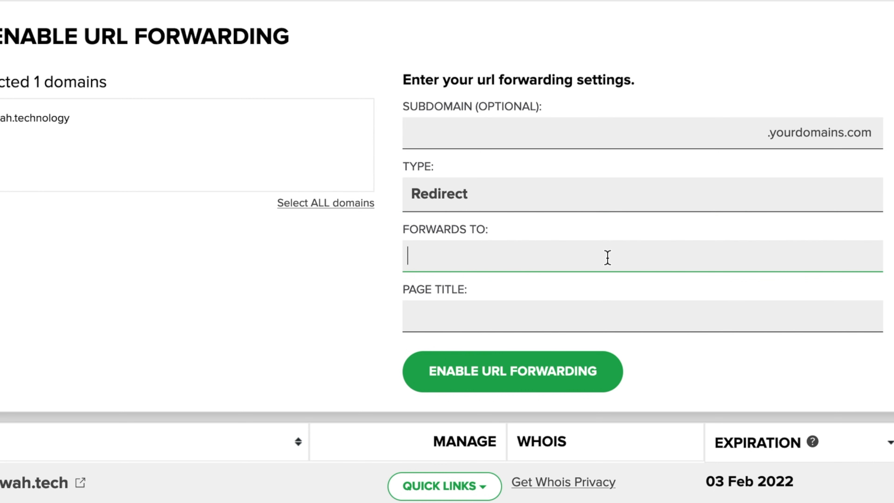
type("youtube.")
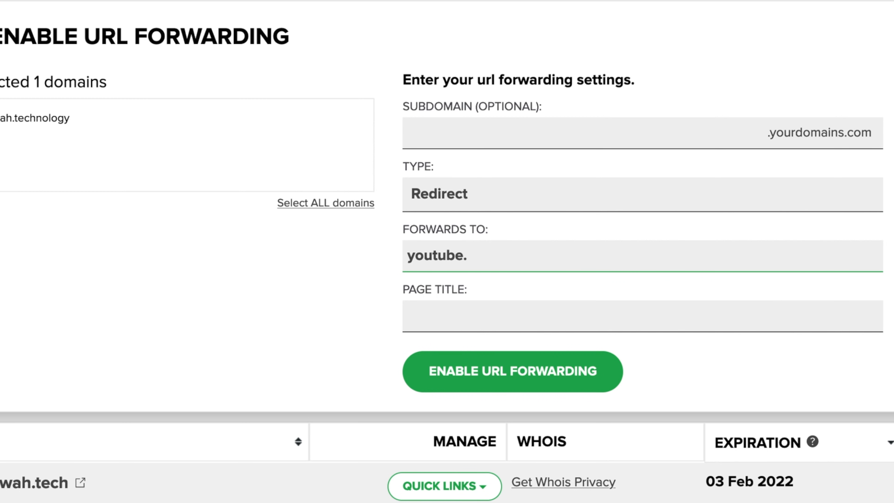
type("com/pend")
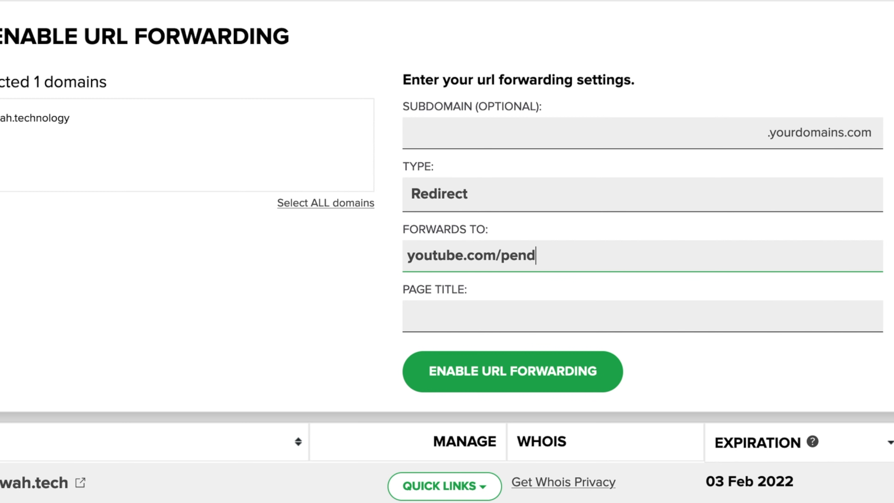
type("akwahteknologi")
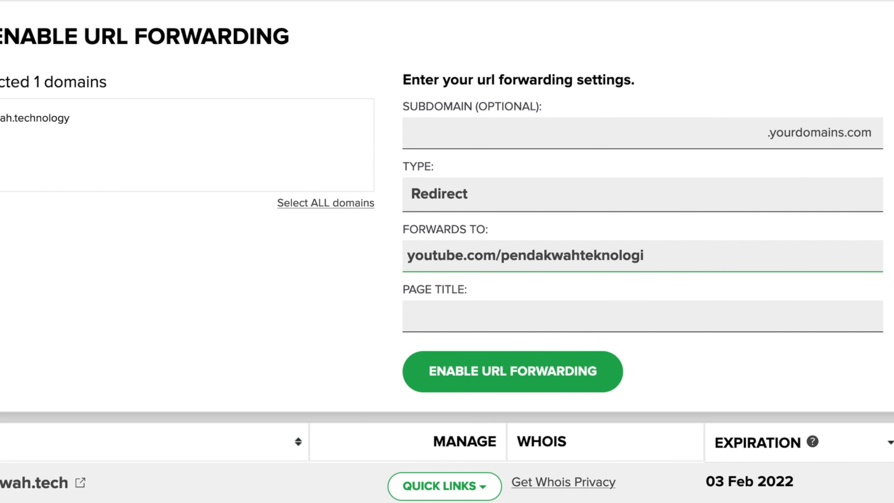
key("Tab")
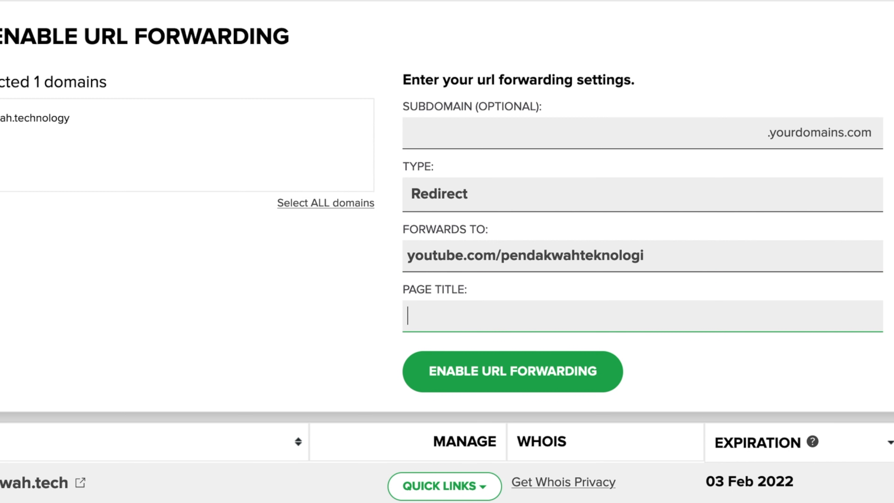
type("Youtube Pendakwah Teknologi")
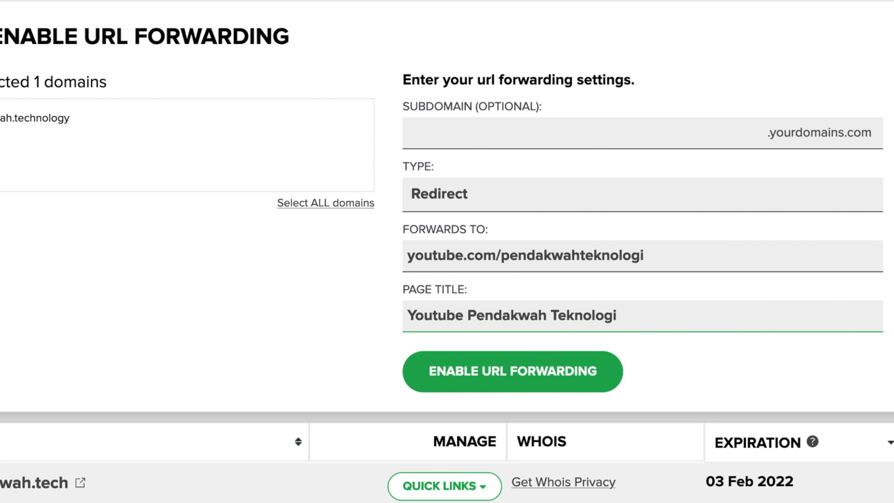
left_click(701, 132)
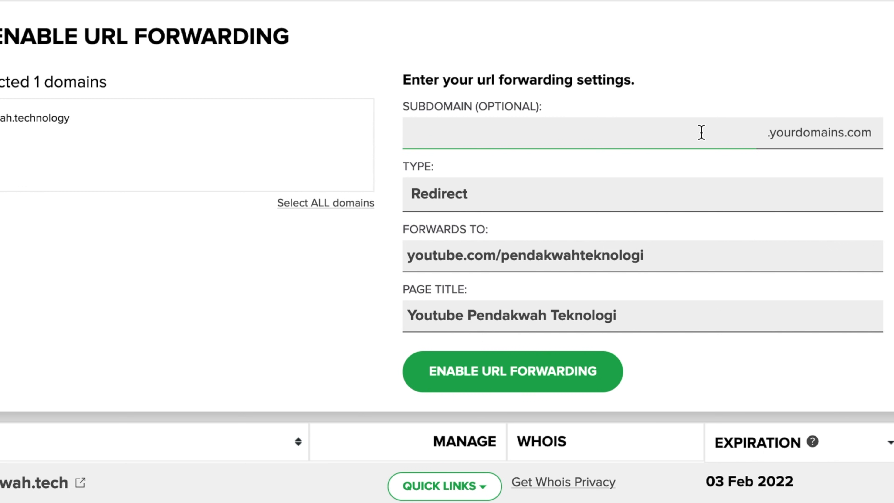
type("www")
left_click(577, 379)
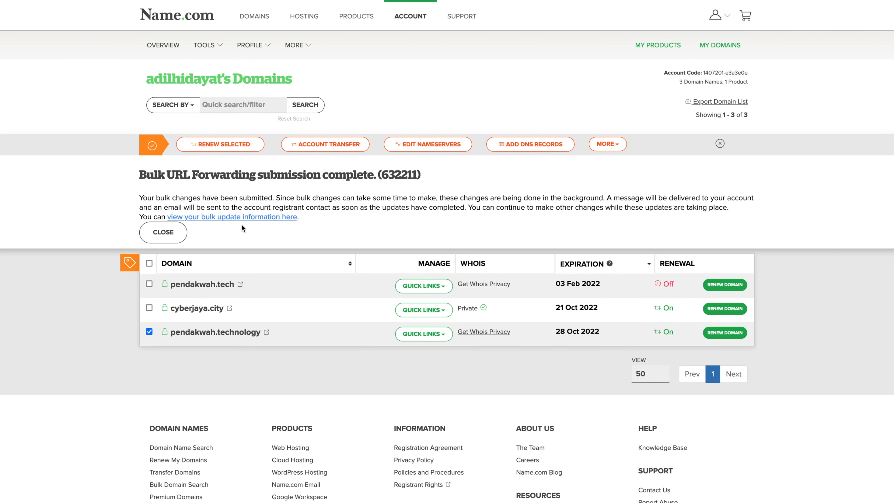
left_click(261, 217)
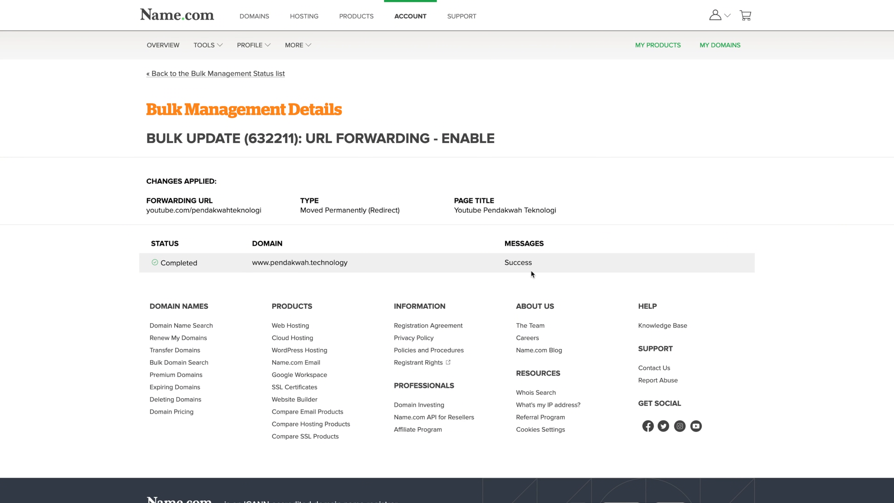
left_click_drag(356, 261, 244, 241)
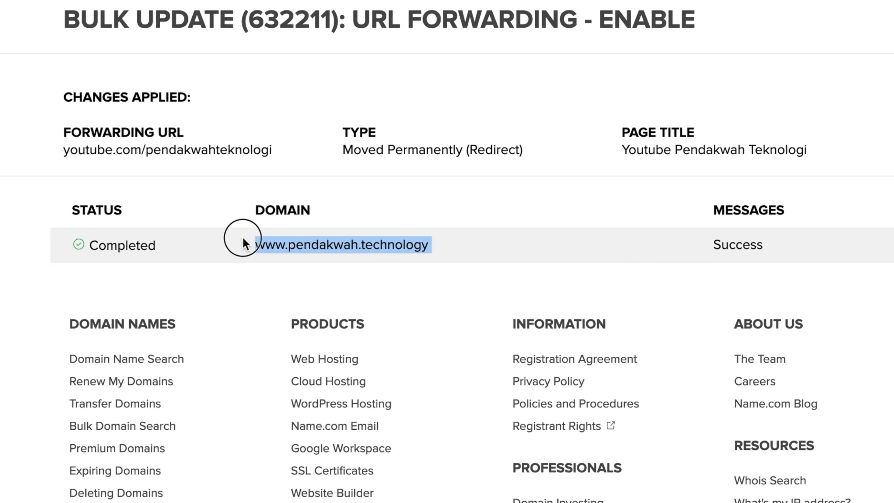
left_click(461, 214)
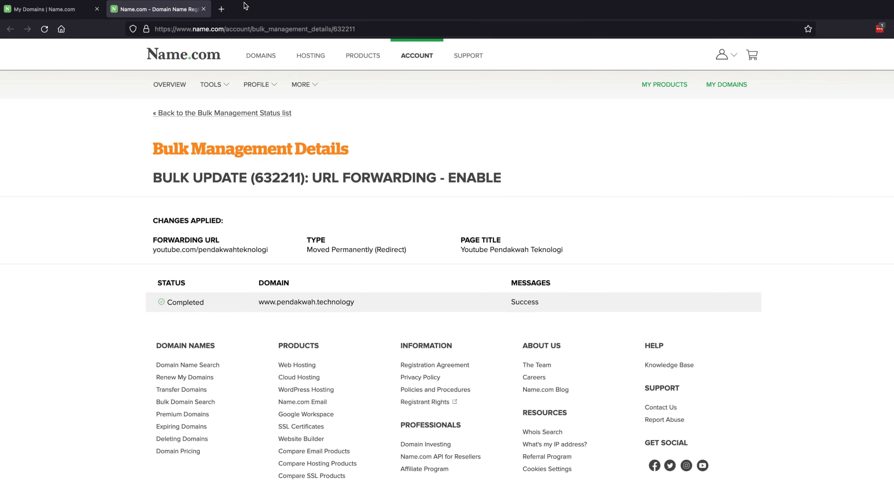
left_click(221, 8)
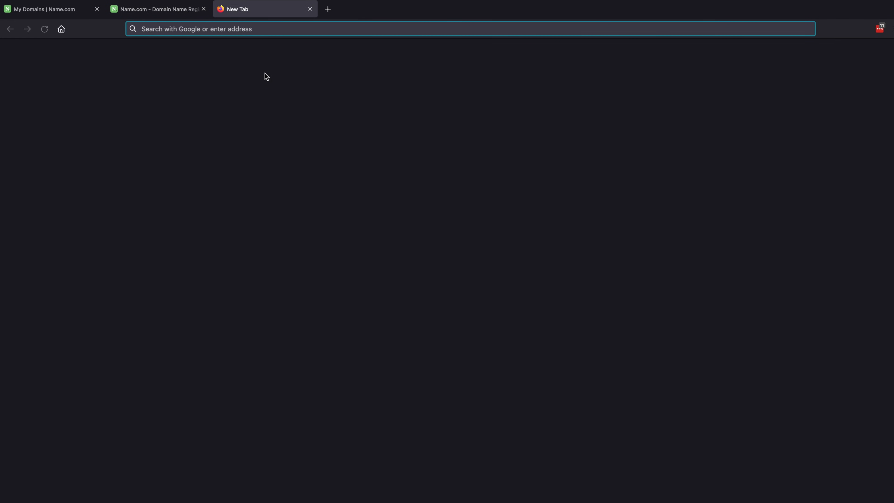
type("www.pendakwa")
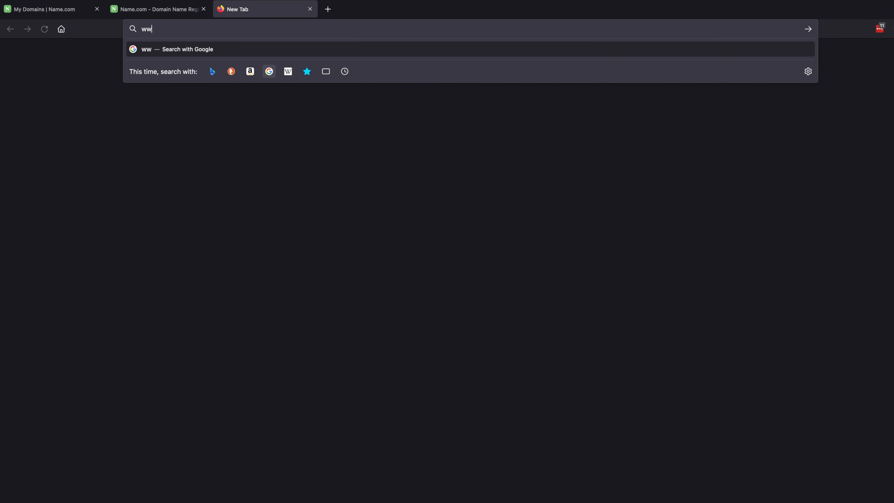
type("h.")
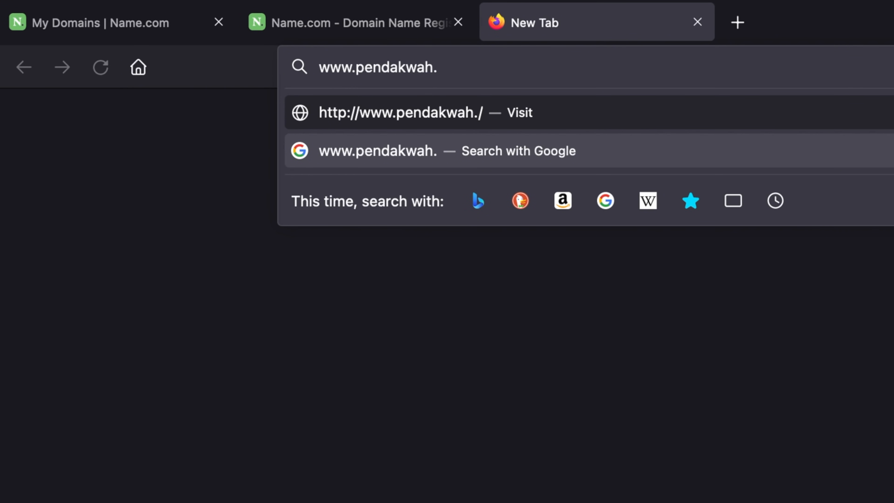
type("technology")
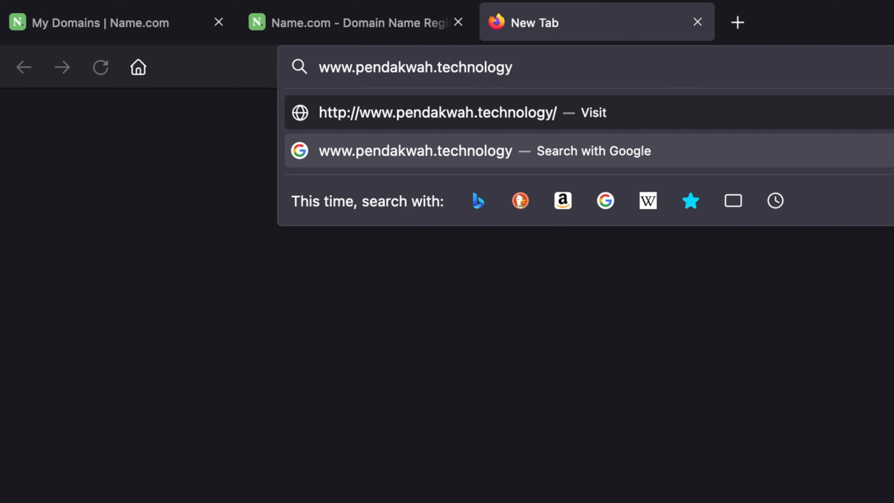
key("Return")
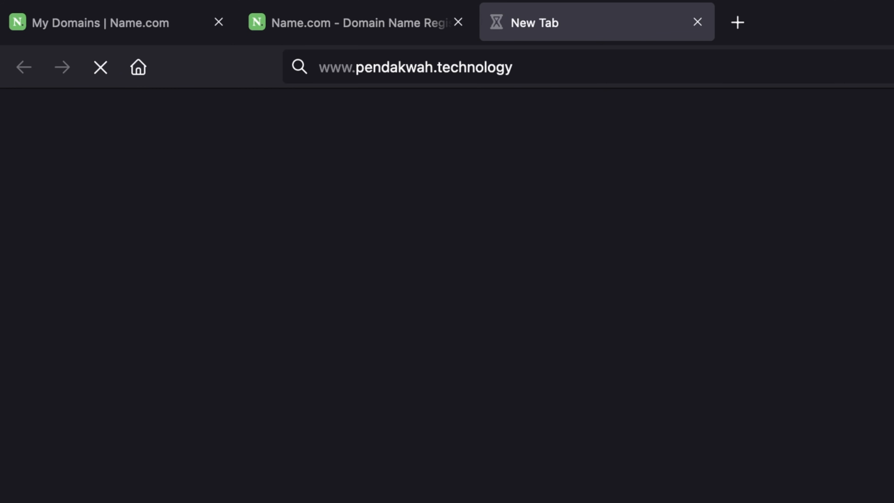